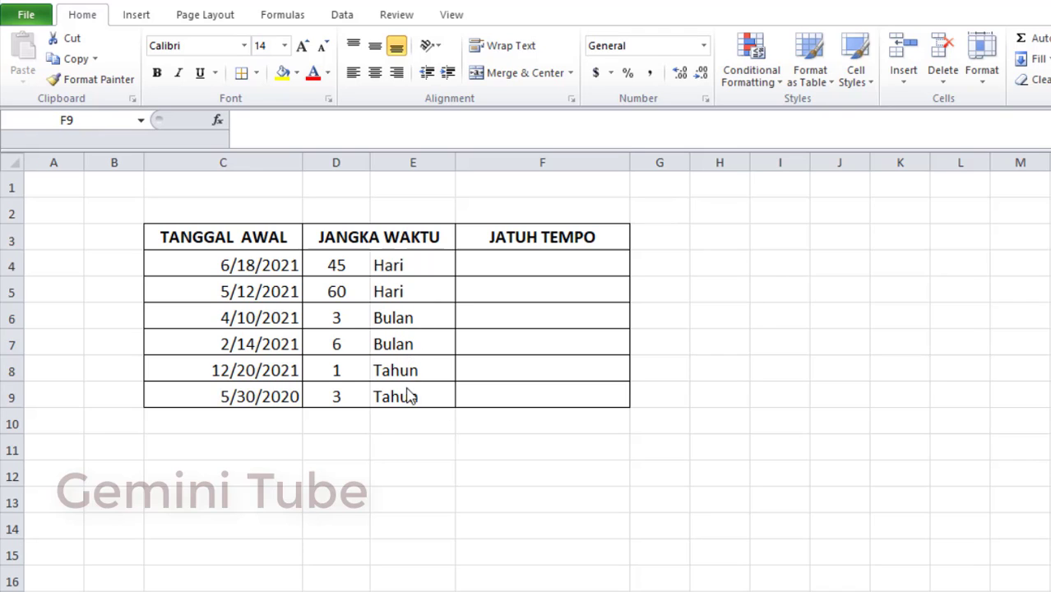
- Review the start date 6/18/2021 and the terms: 45 and 60 Hari, 6 Bulan
left_click(395, 266)
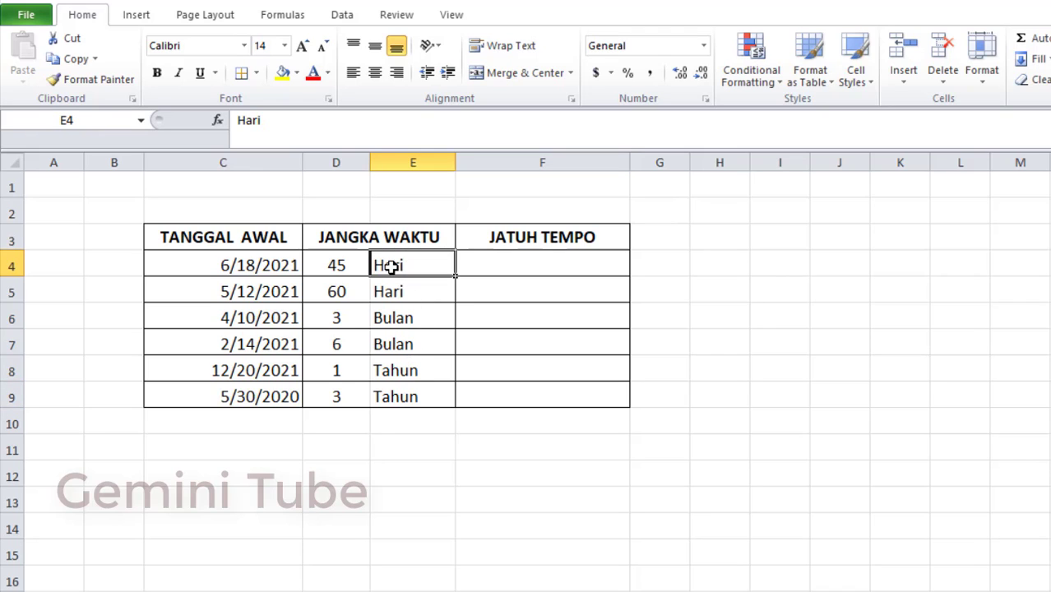
left_click(352, 267)
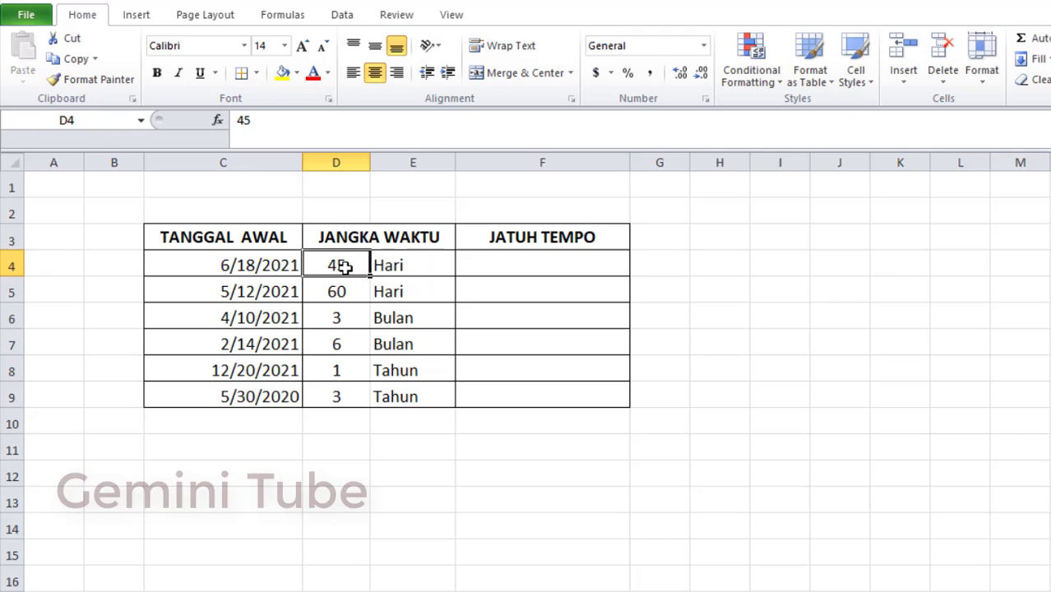
left_click(410, 265)
left_click(352, 291)
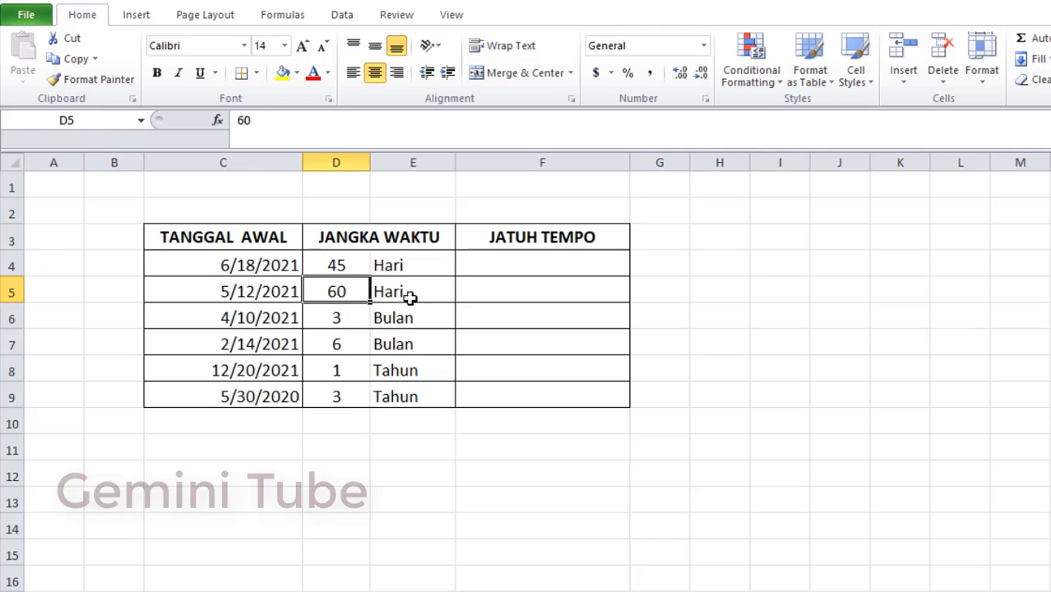
left_click(408, 294)
left_click(348, 336)
left_click(413, 330)
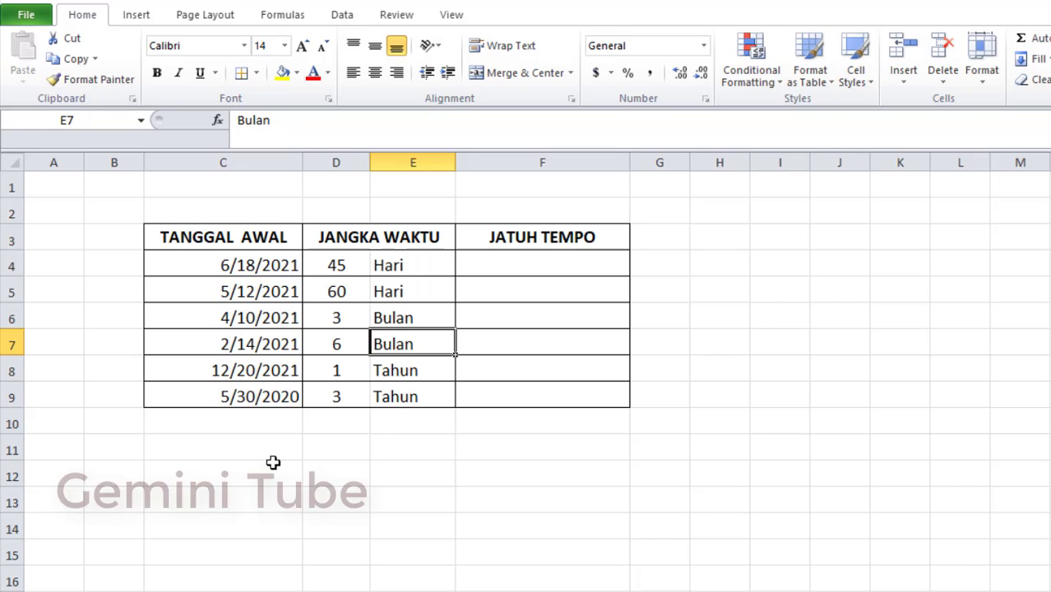
left_click(551, 498)
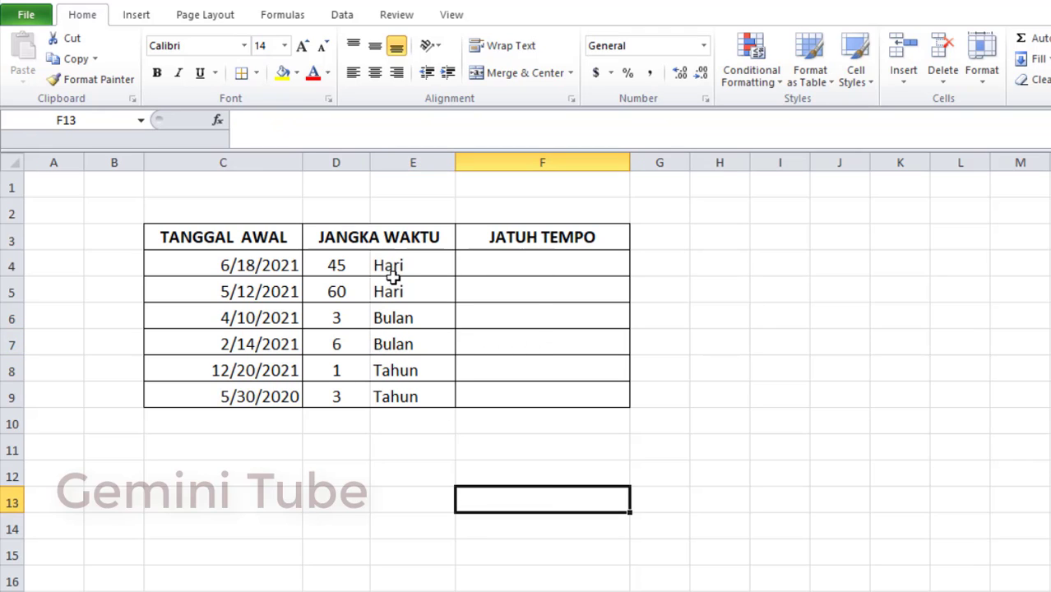
left_click(227, 267)
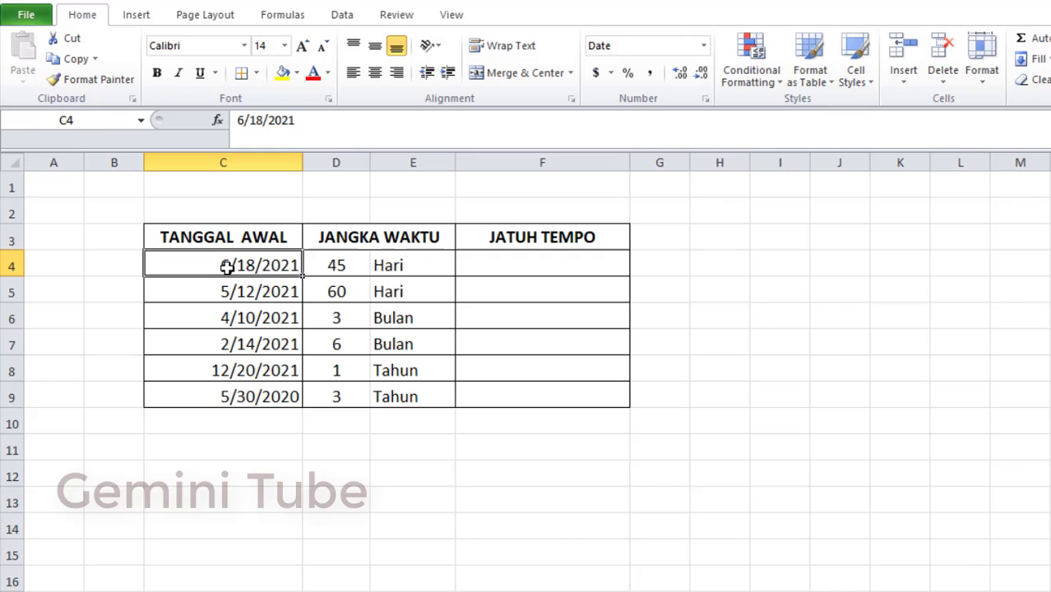
left_click(336, 266)
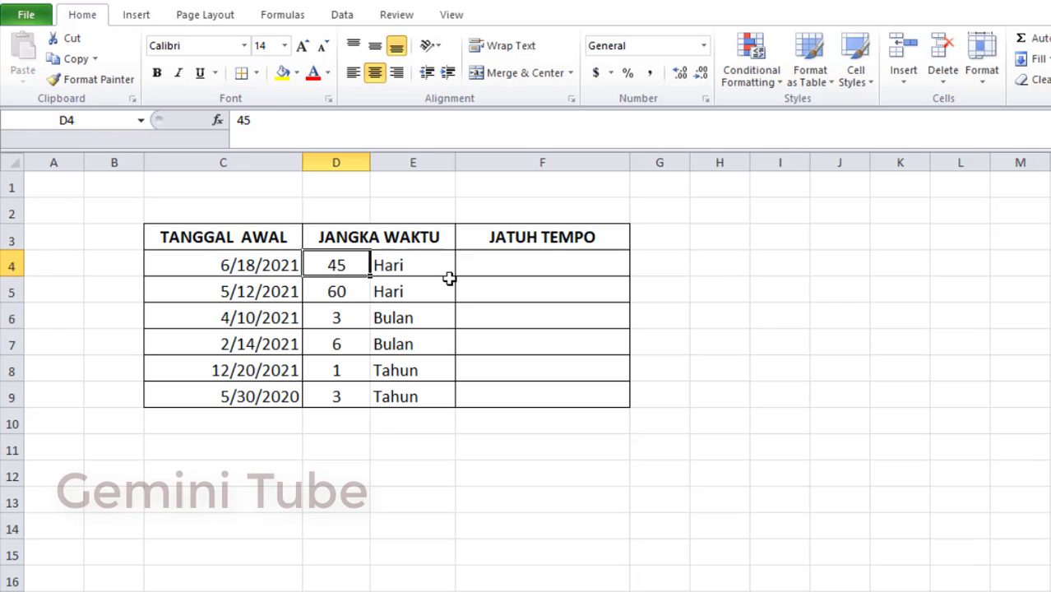
- Enter =C4+D4 in F4 and =C5+D5 in F5, giving 8/2/2021 and 7/11/2021
left_click(533, 266)
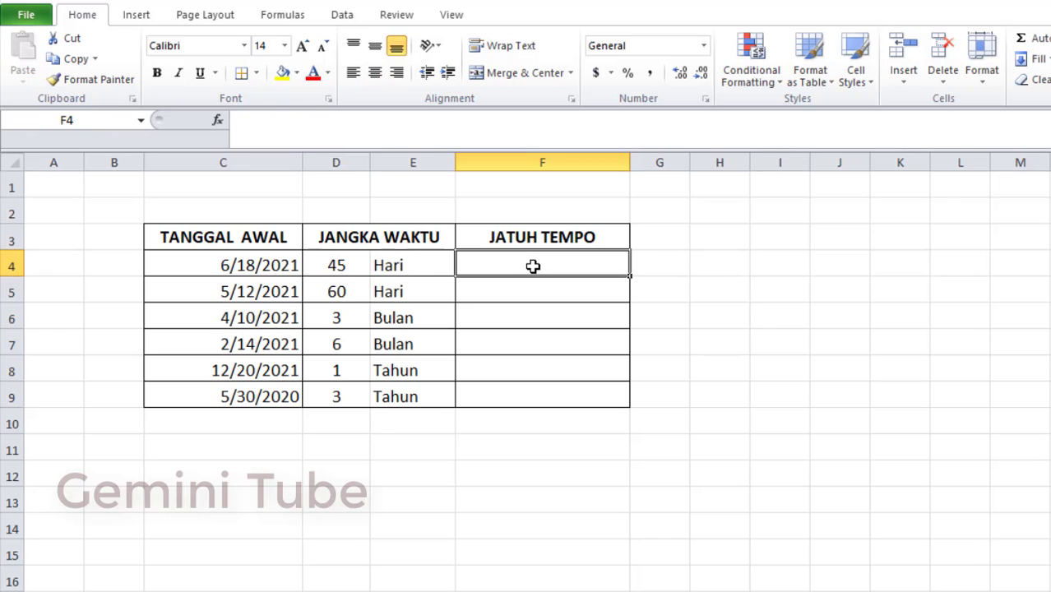
type("=")
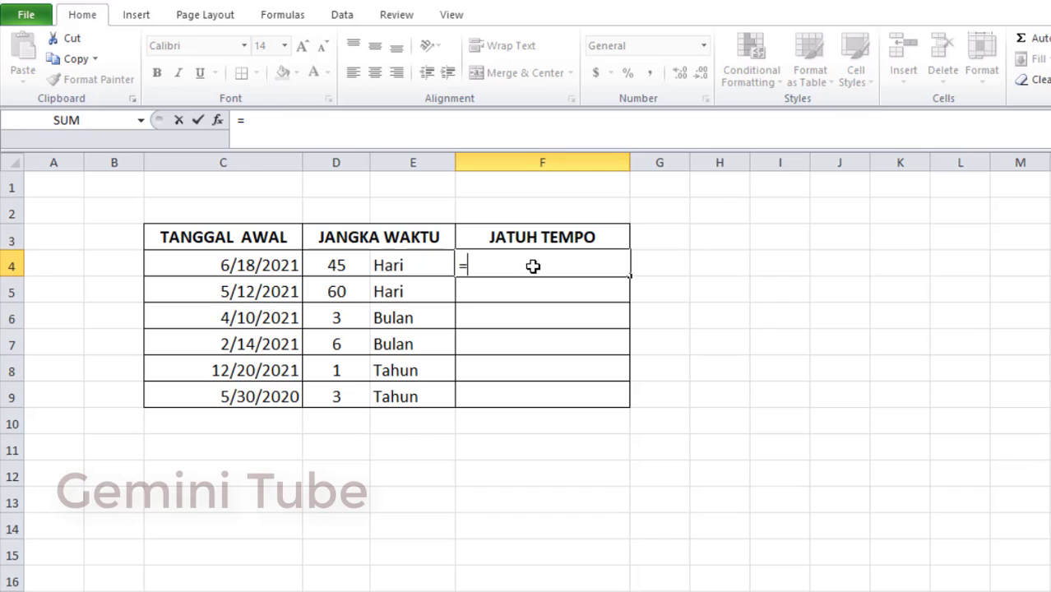
left_click(240, 266)
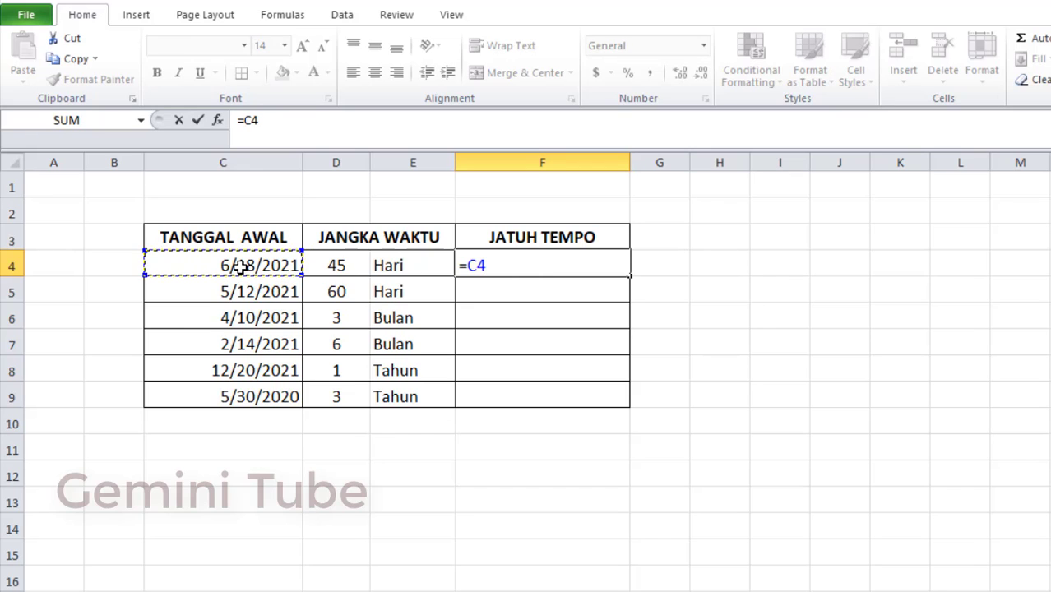
type("+")
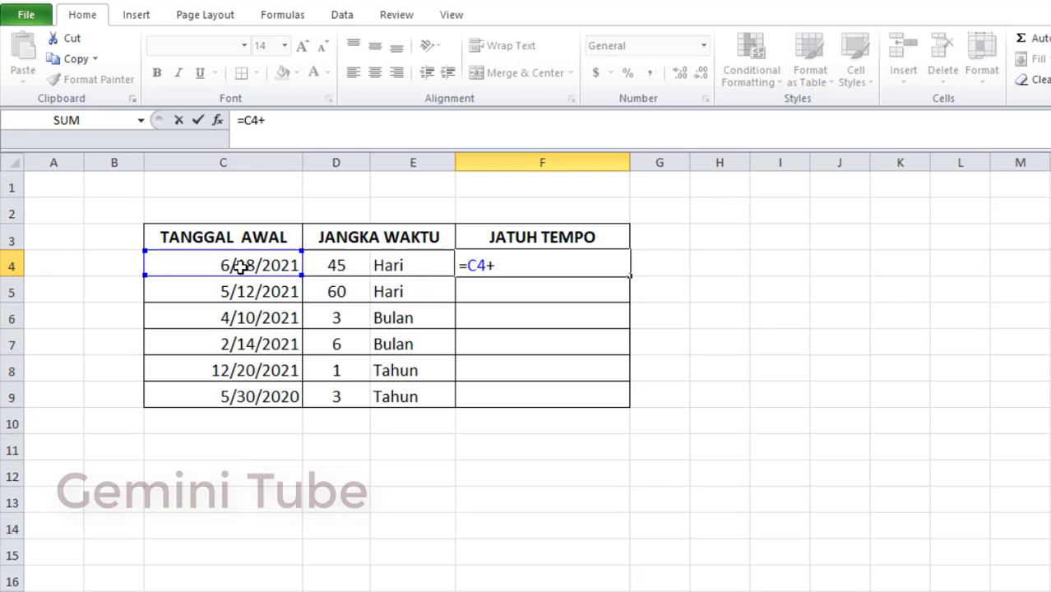
left_click(346, 266)
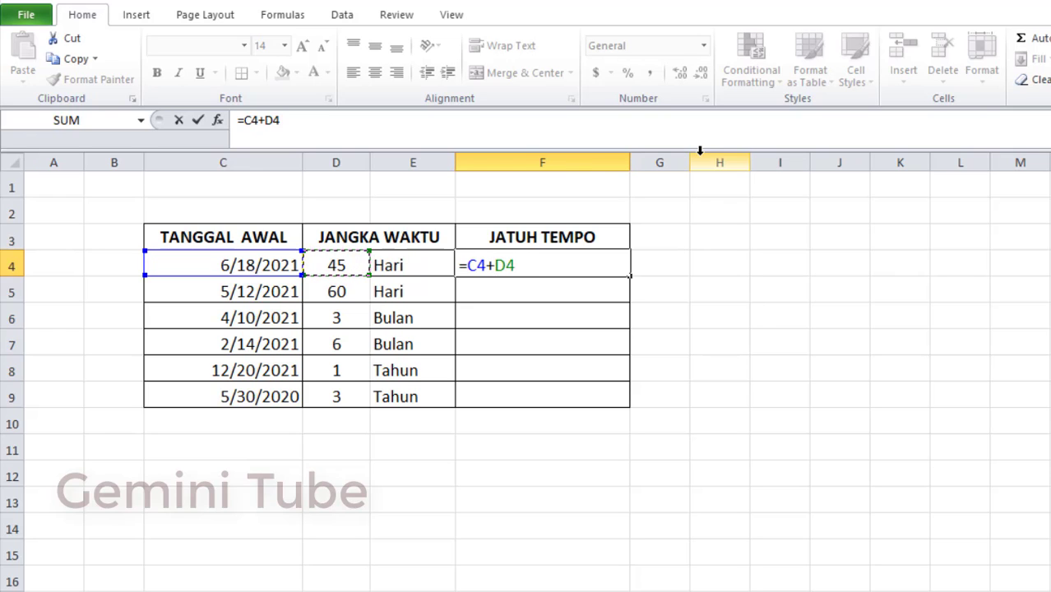
key("Return")
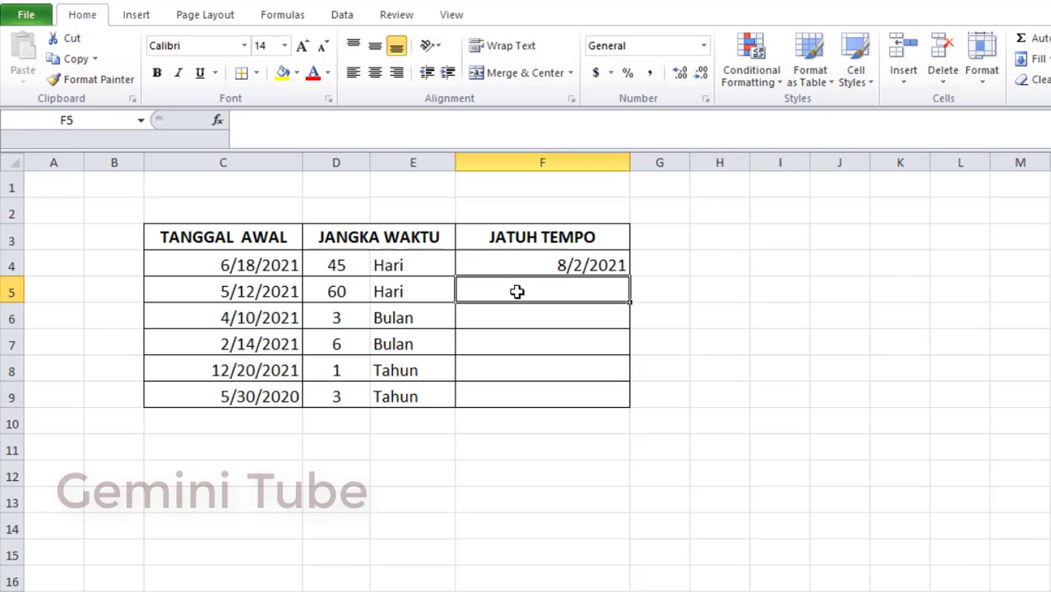
type("=")
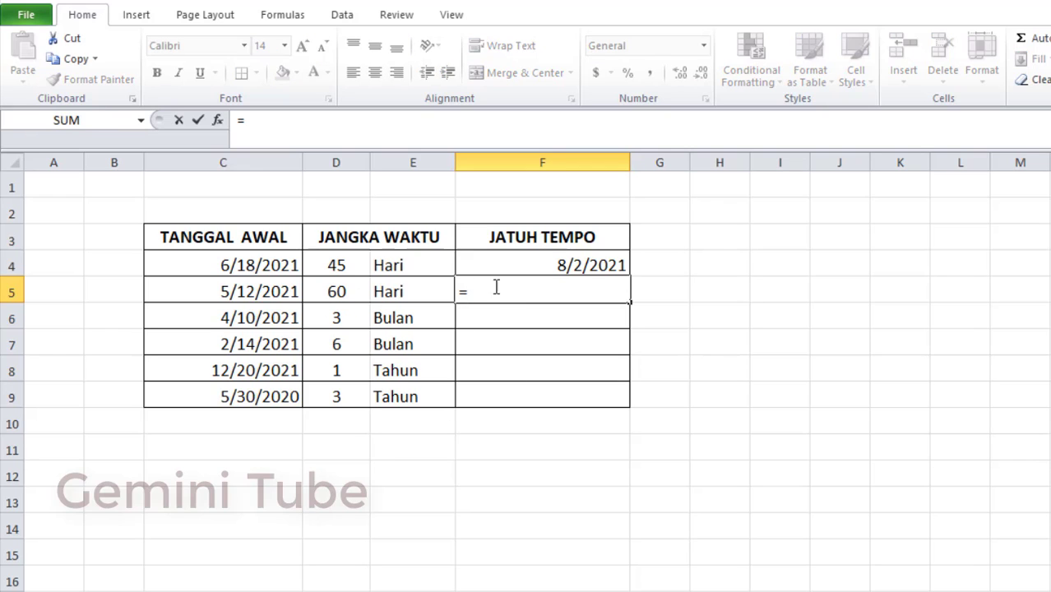
left_click(233, 291)
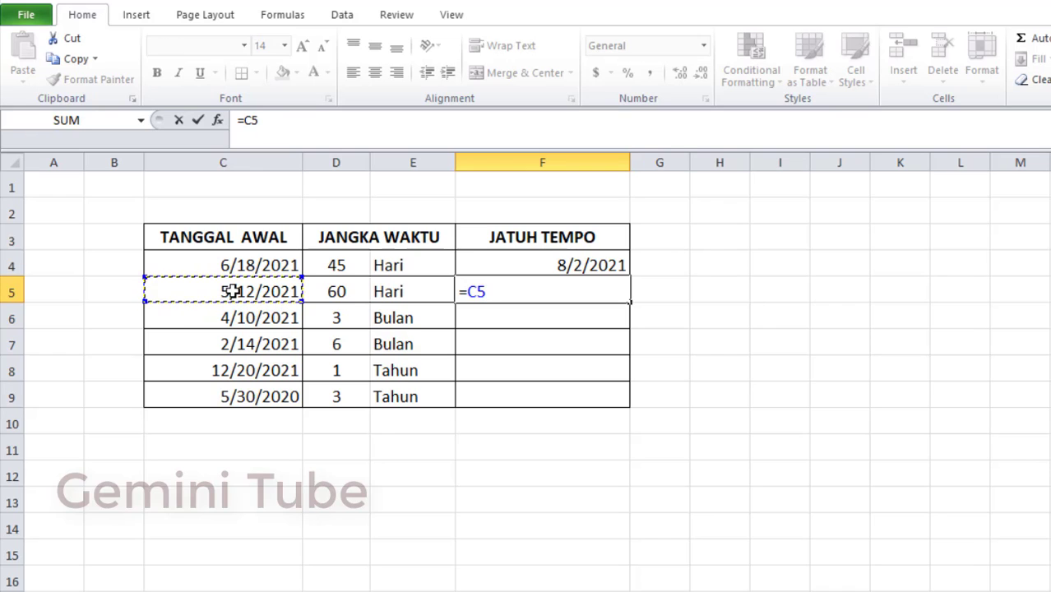
type("+")
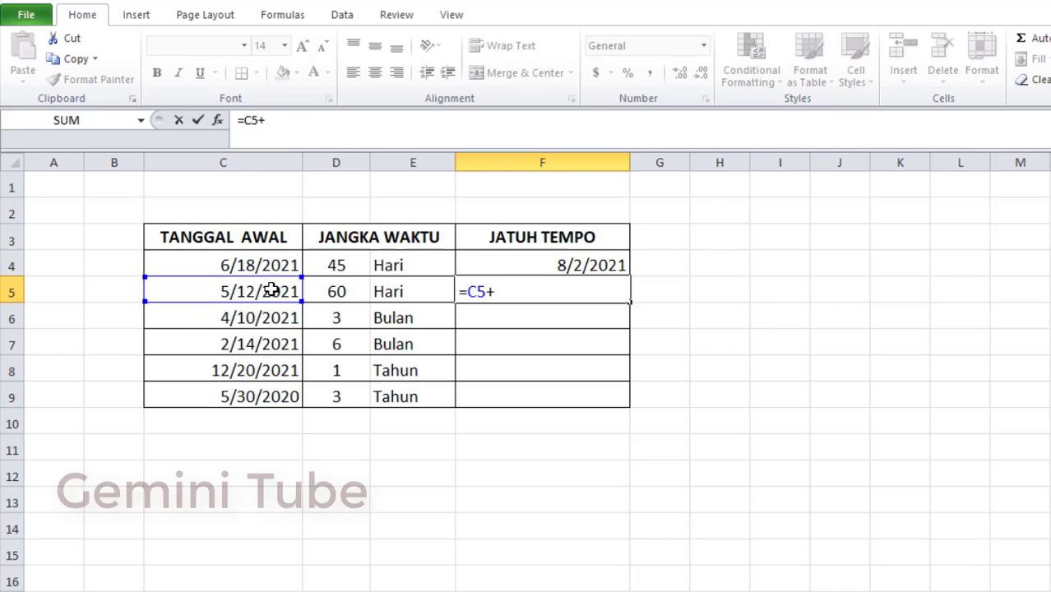
left_click(338, 289)
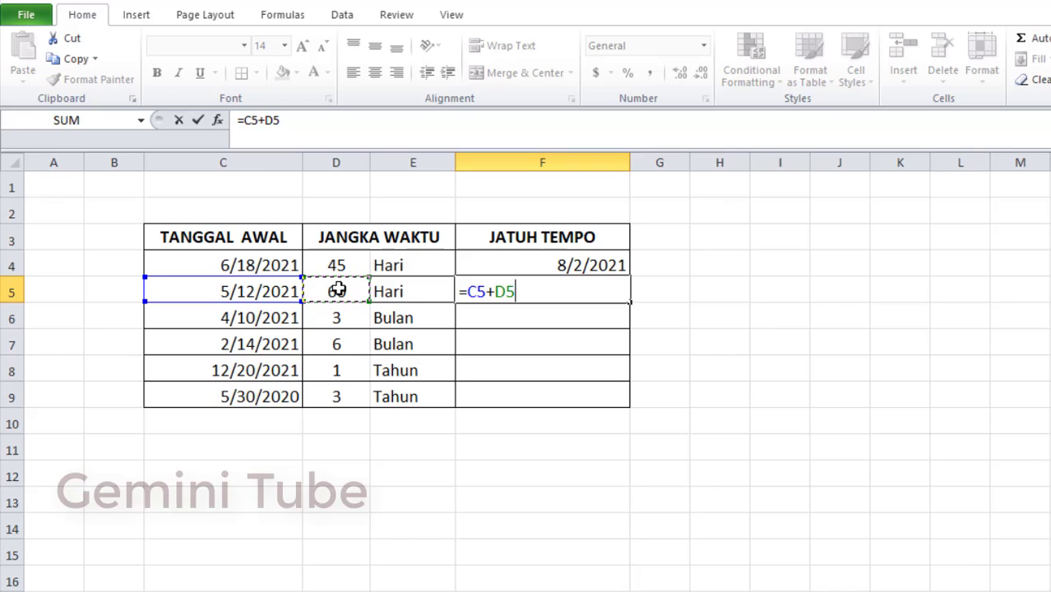
key("Return")
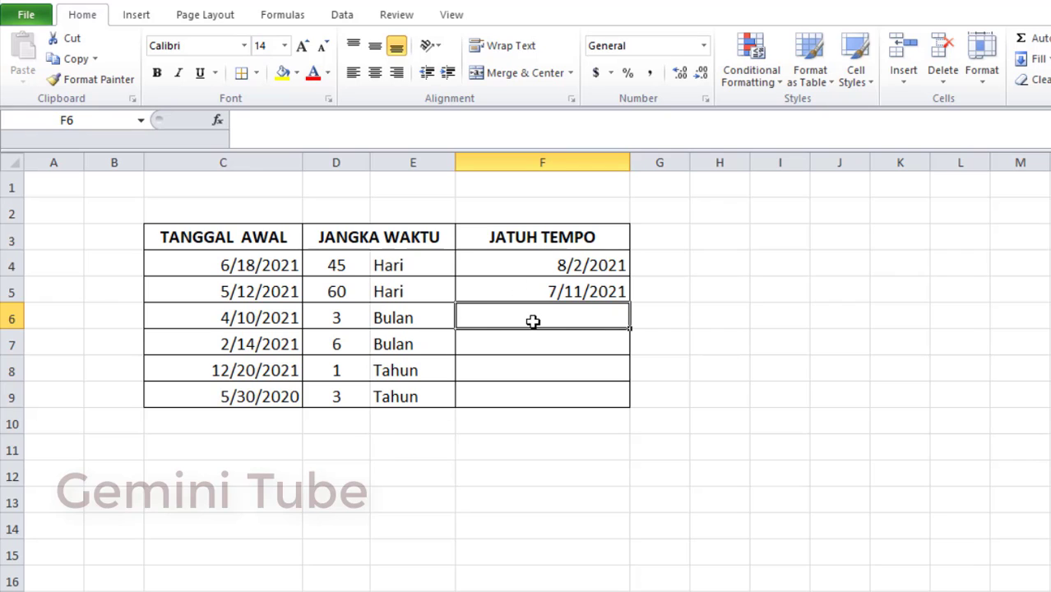
- Enter =EDATE(C6,D6) in F6 to add 3 months to 4/10/2021, giving serial 44387
type("=")
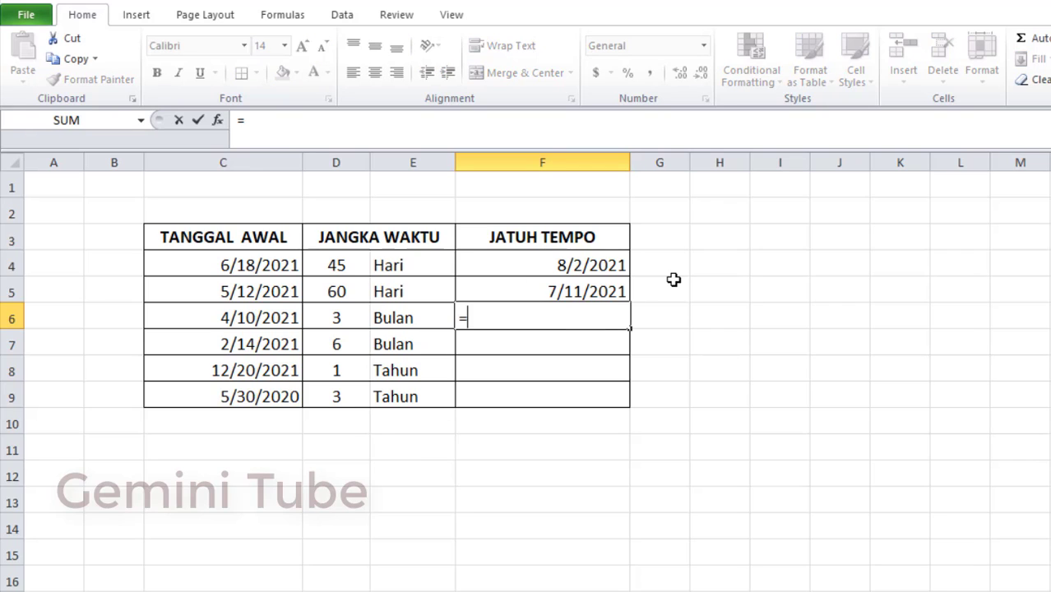
type("edate")
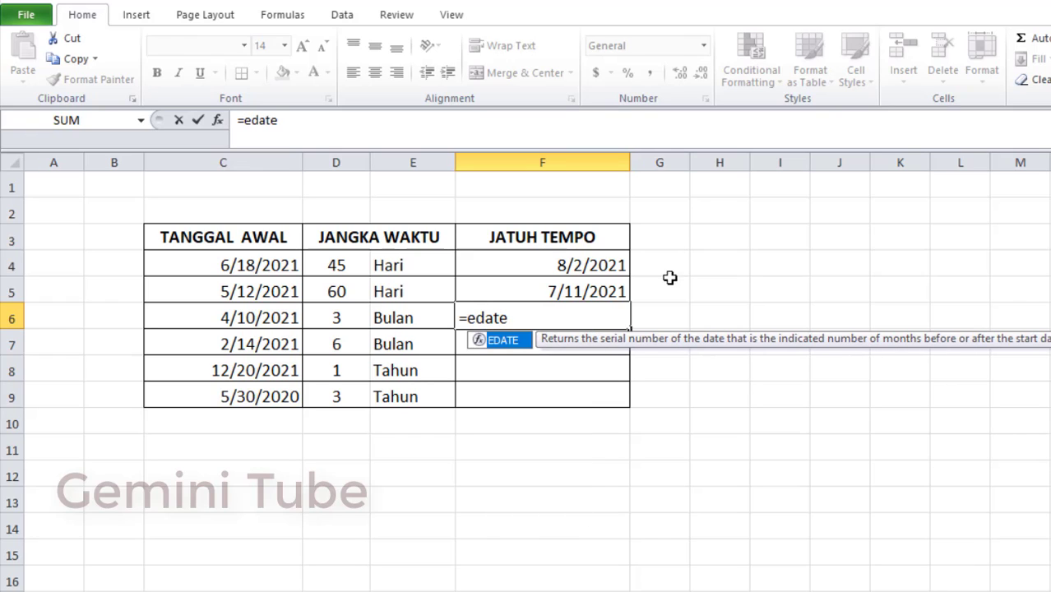
double_click(504, 340)
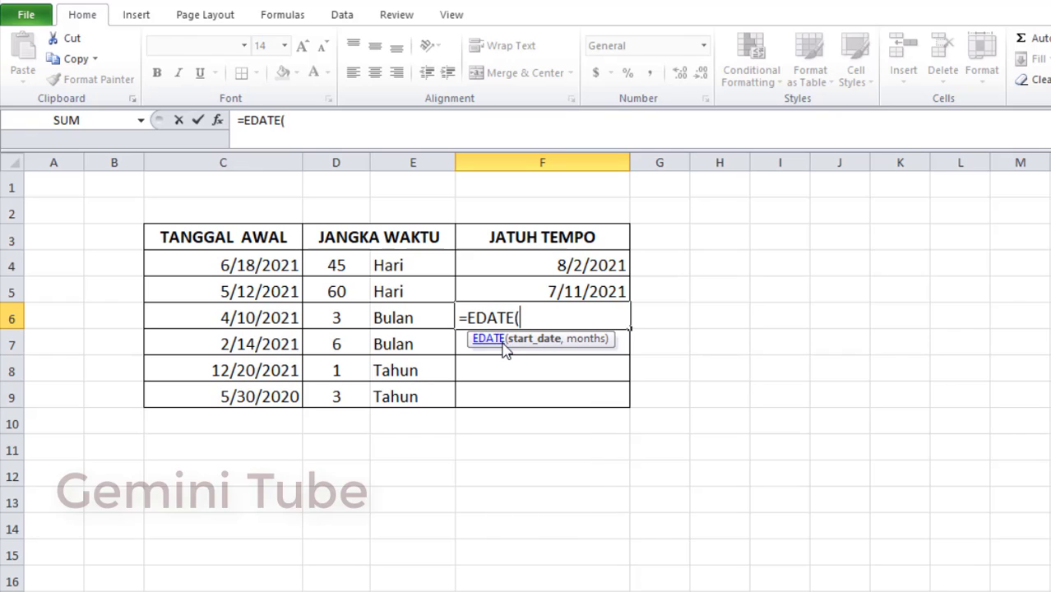
left_click(245, 318)
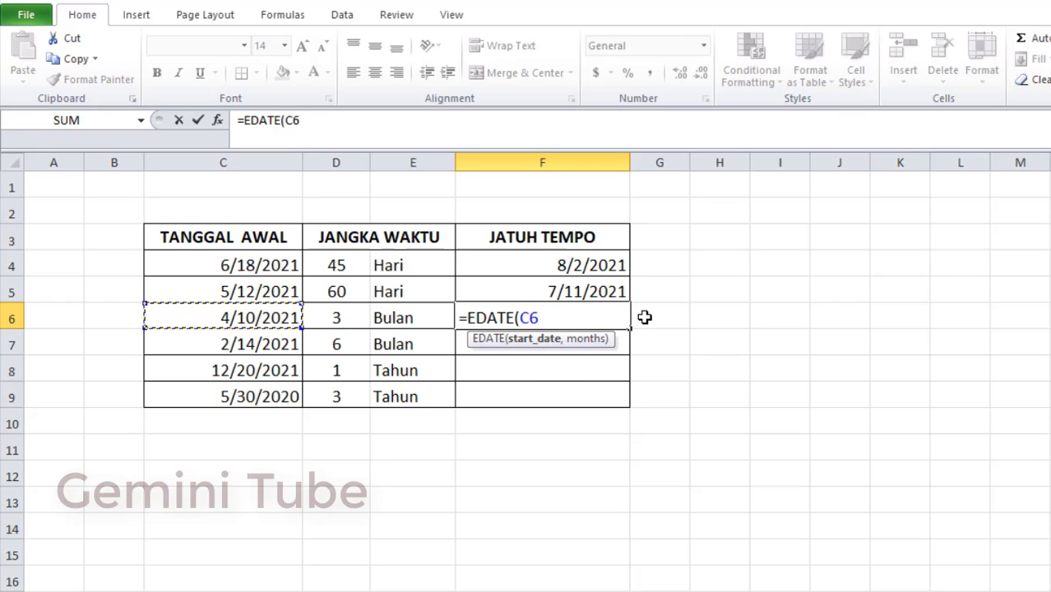
type(",")
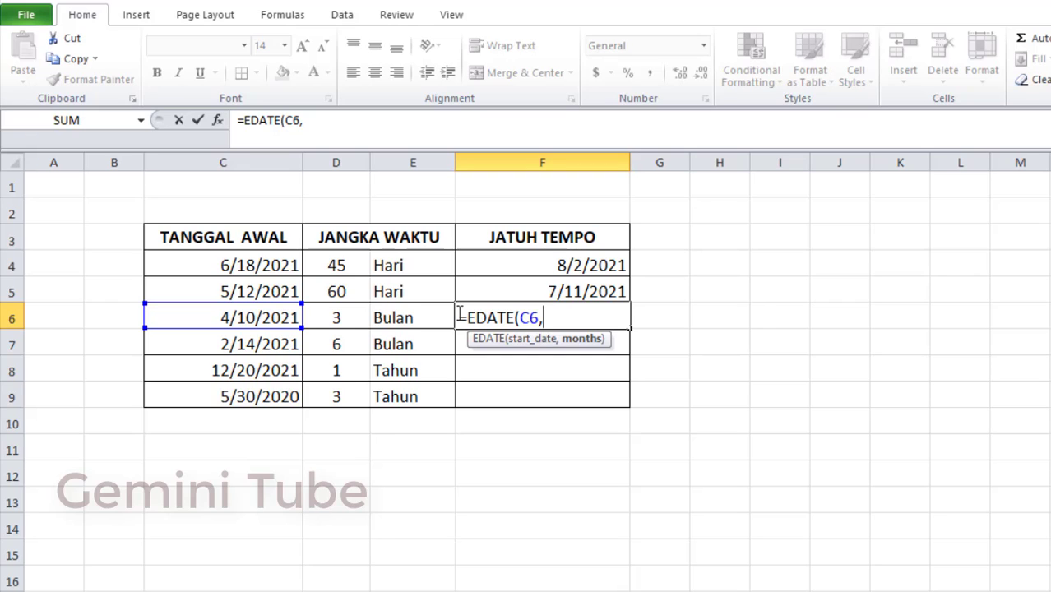
left_click(339, 320)
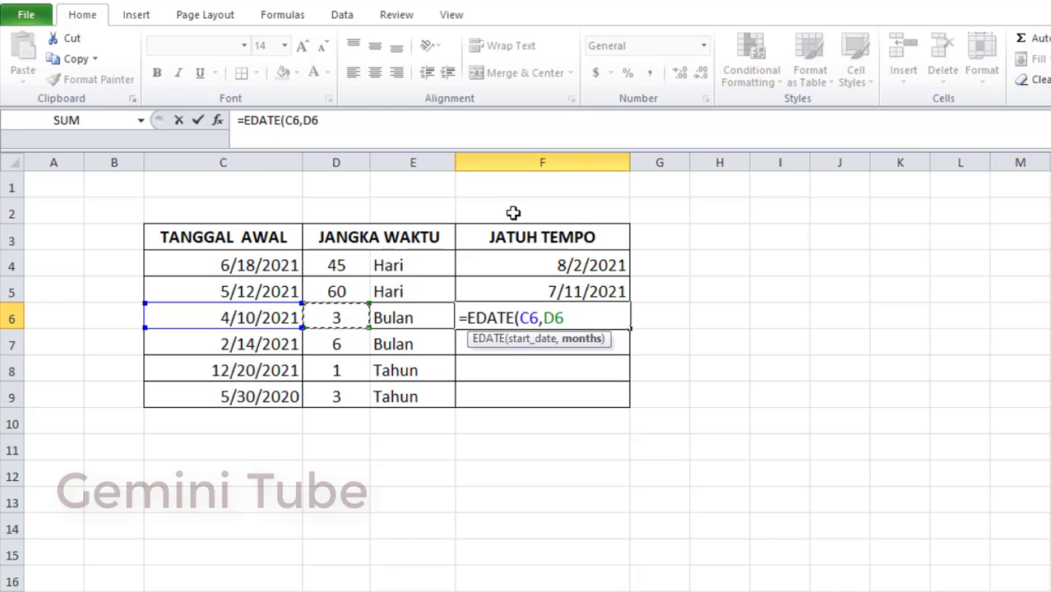
type(")")
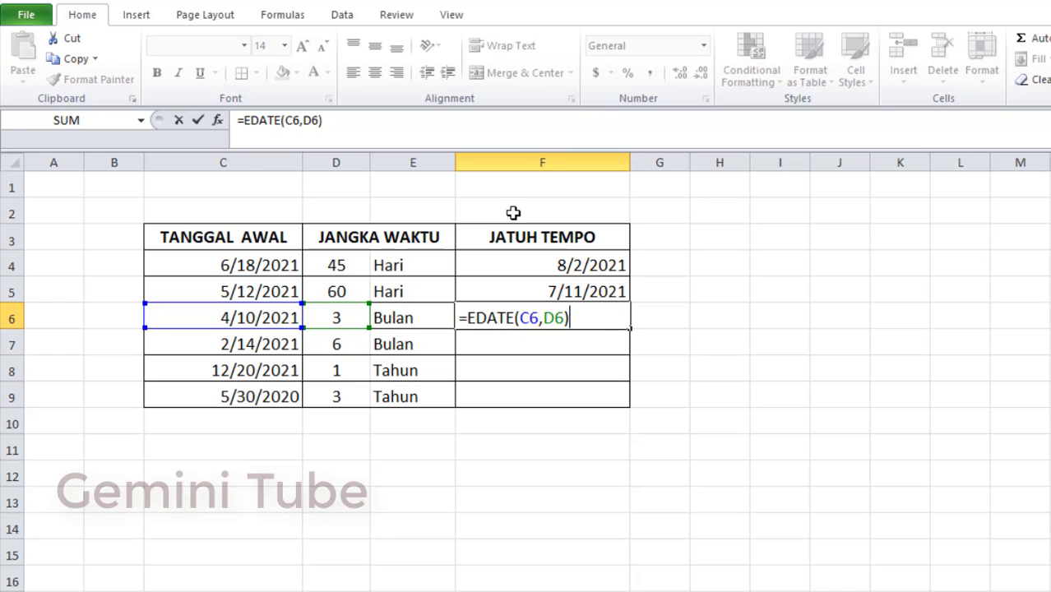
key("Return")
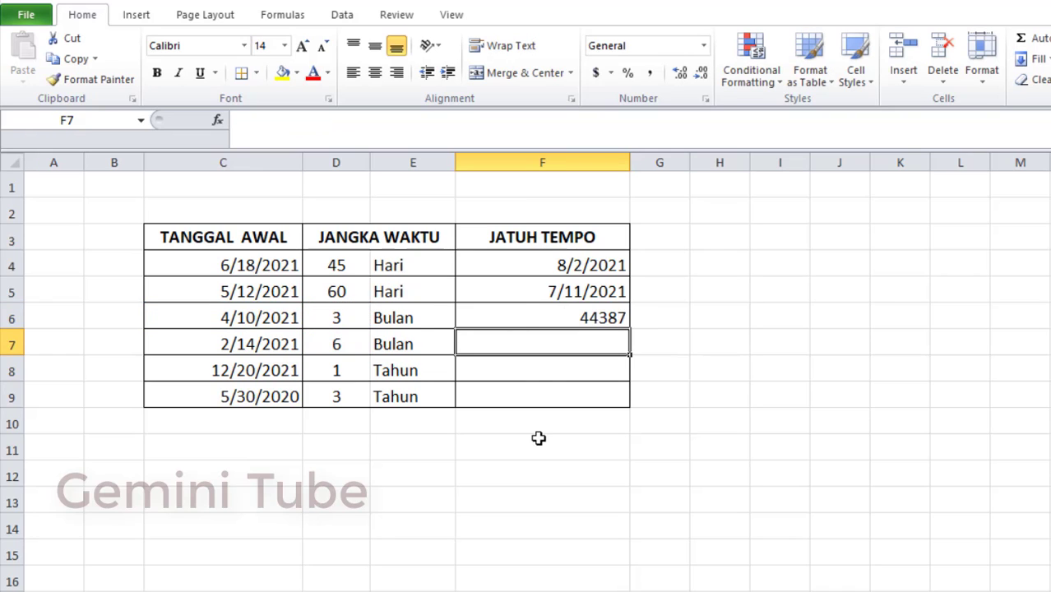
left_click(558, 314)
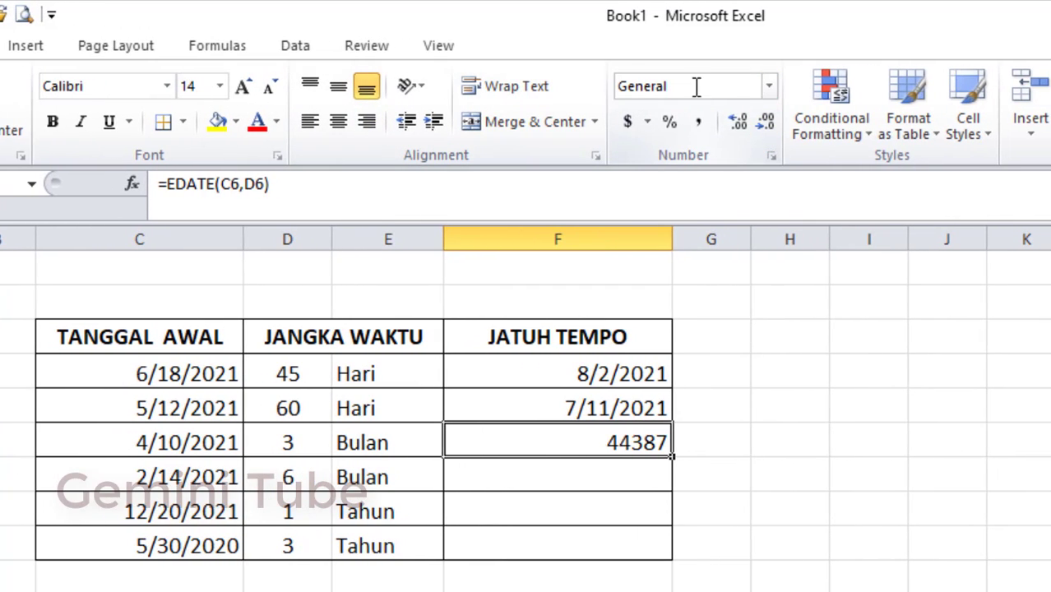
- Apply the Short Date number format to F6 so it shows 7/10/2021
left_click(770, 87)
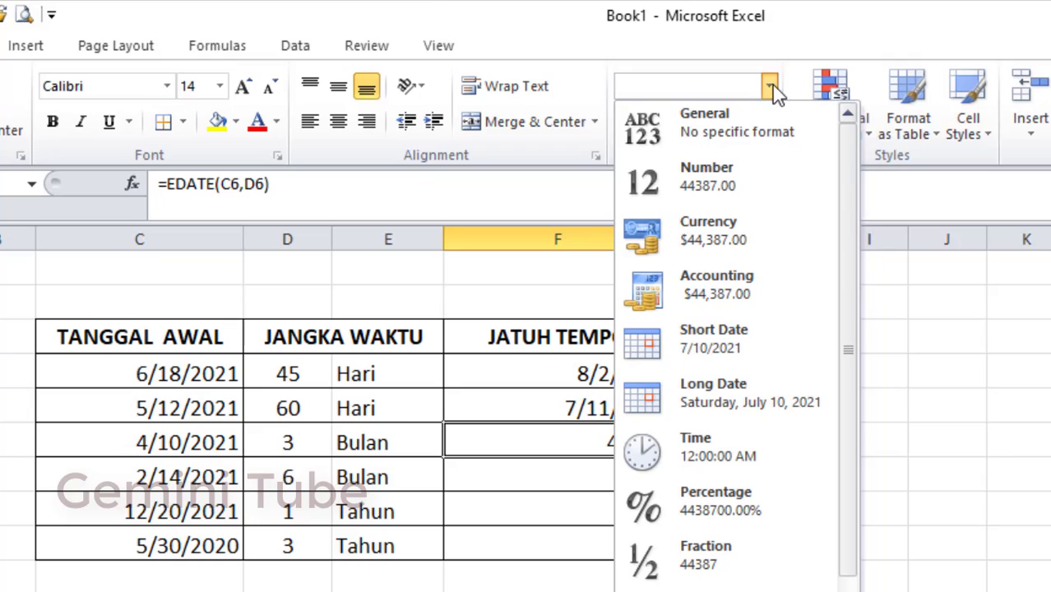
left_click(736, 352)
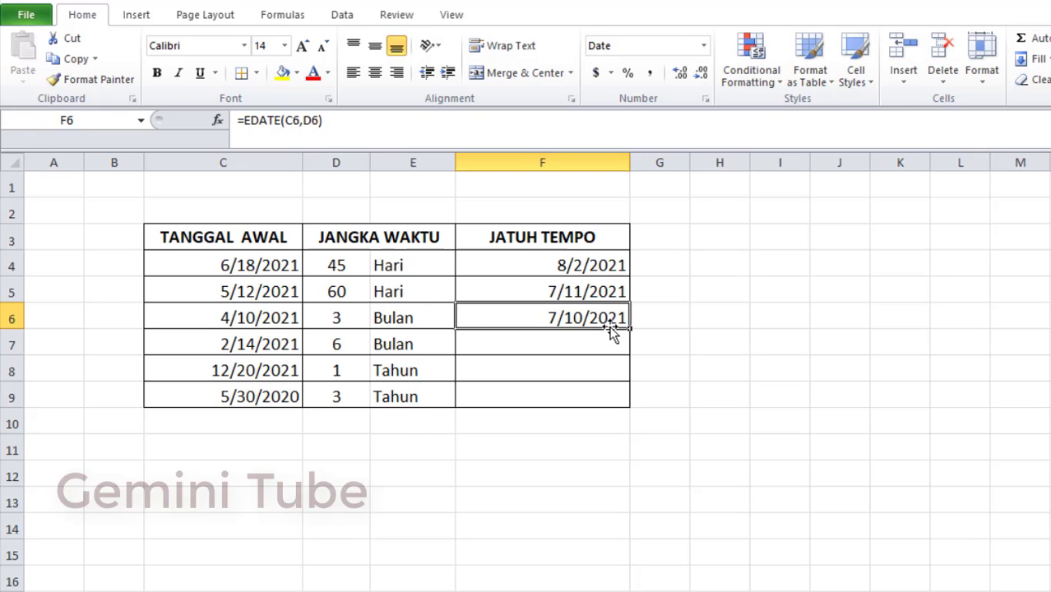
left_click(576, 343)
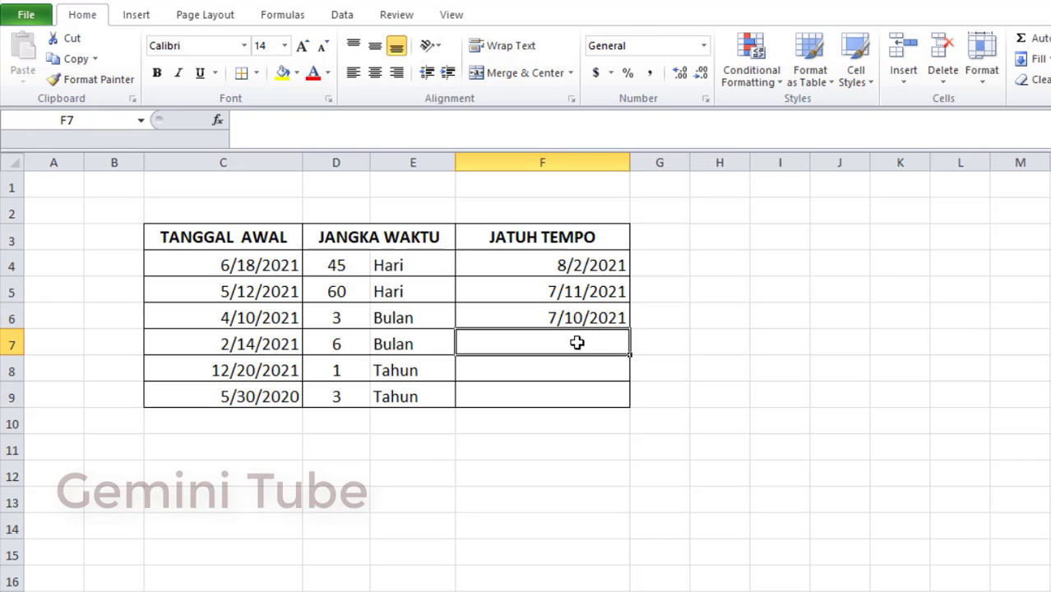
- Enter =EDATE(C7,D7) in F7, adding the 6-month term to 2/14/2021
type("=")
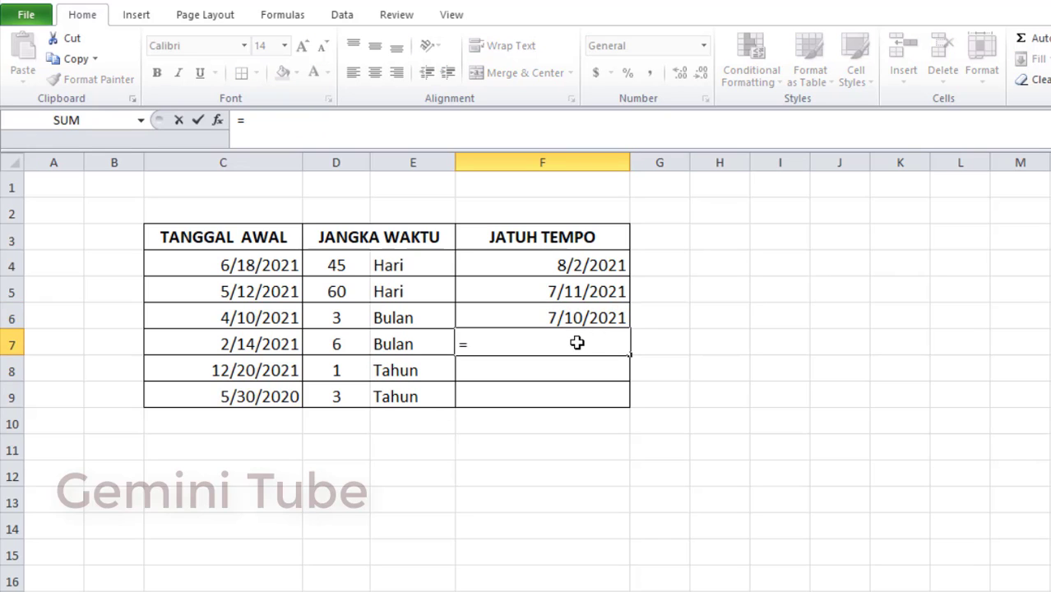
type("edate")
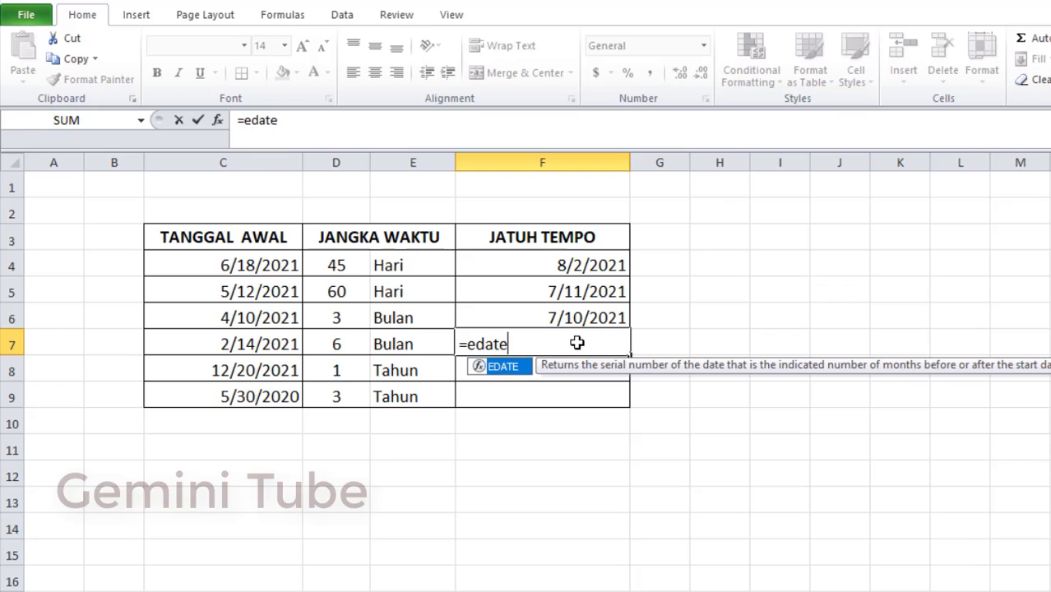
double_click(505, 367)
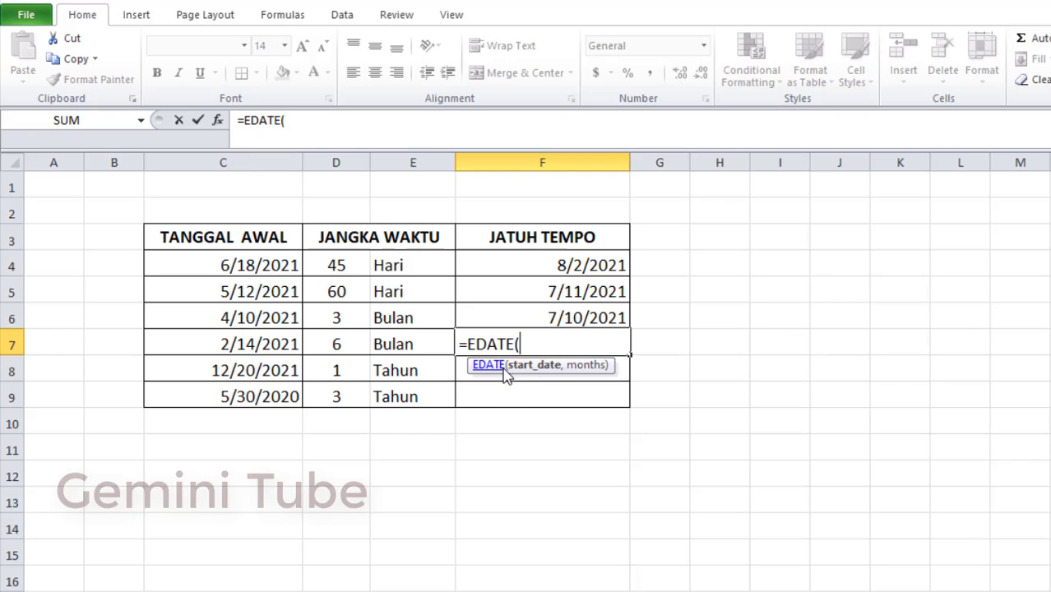
left_click(231, 345)
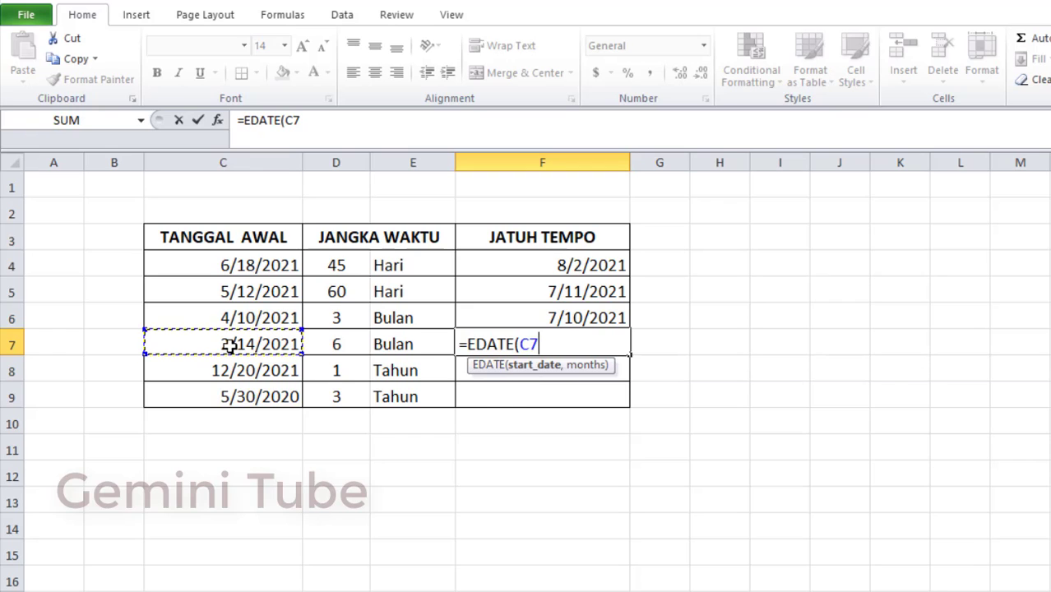
type(",")
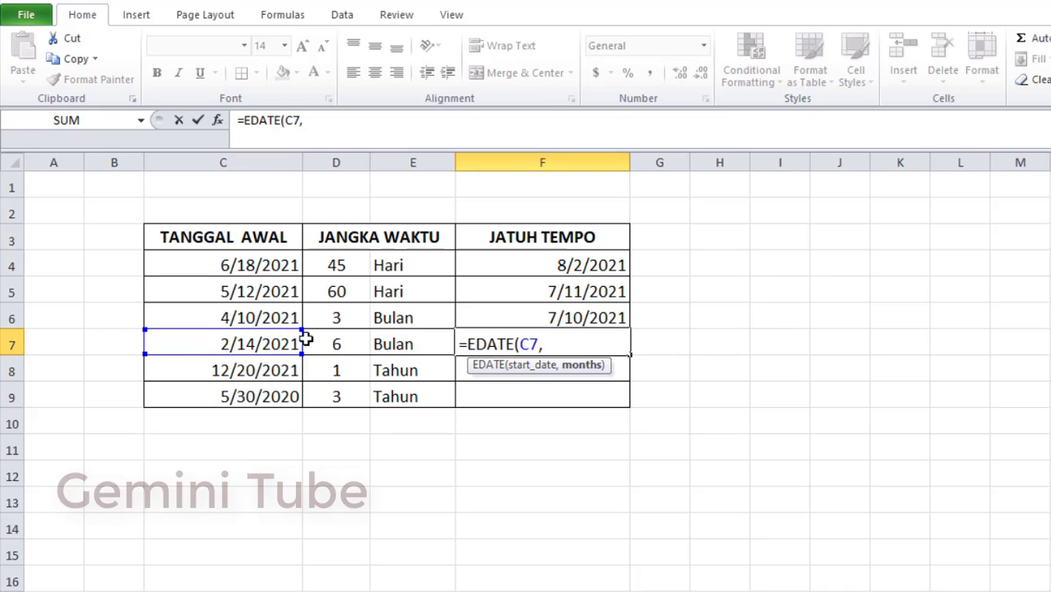
left_click(342, 350)
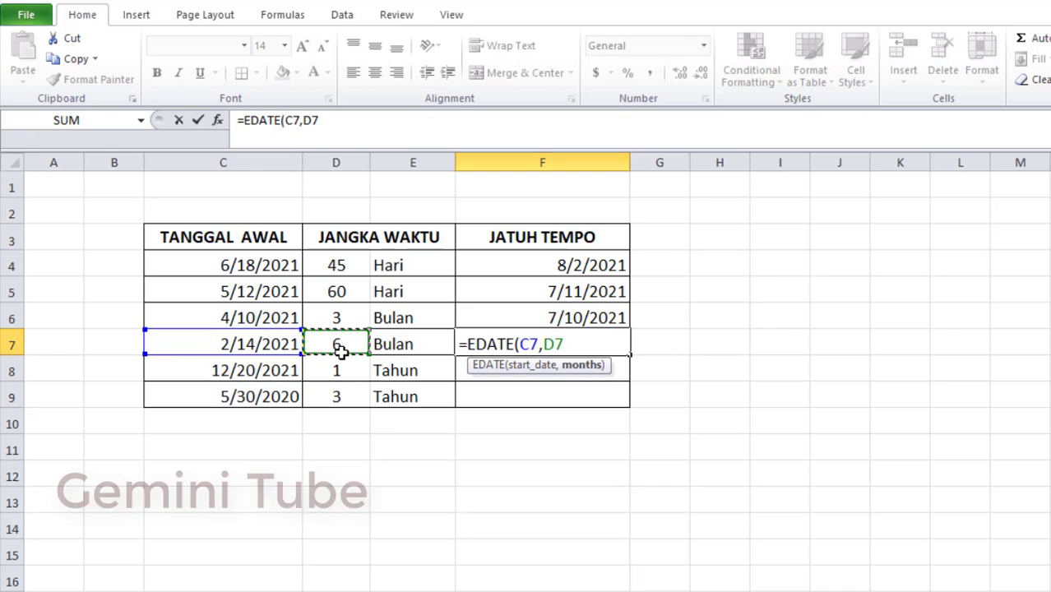
type(")")
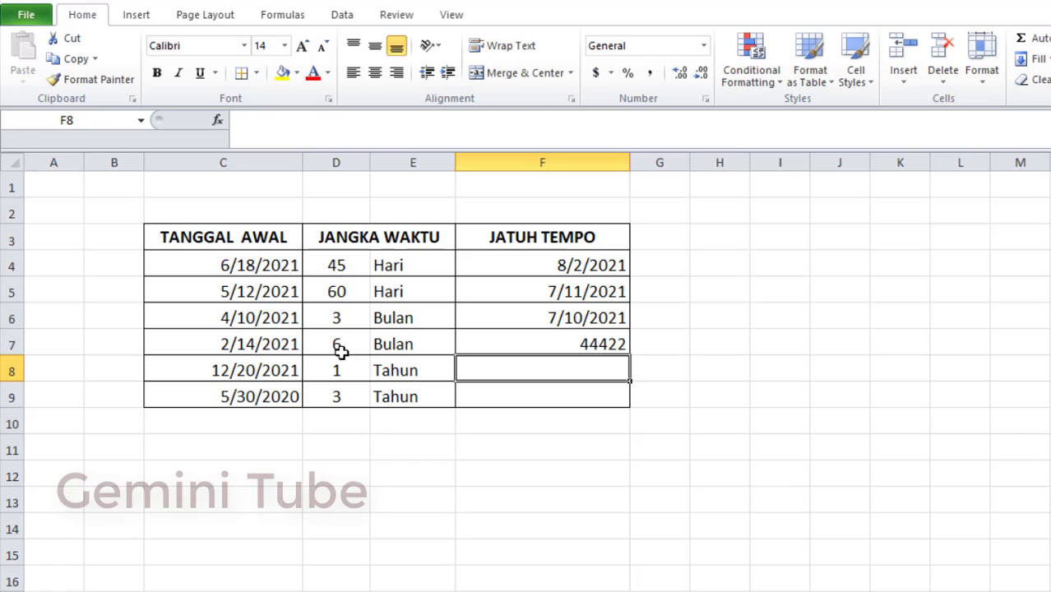
- Format F7 as Short Date so 44422 displays as 8/14/2021
left_click(544, 344)
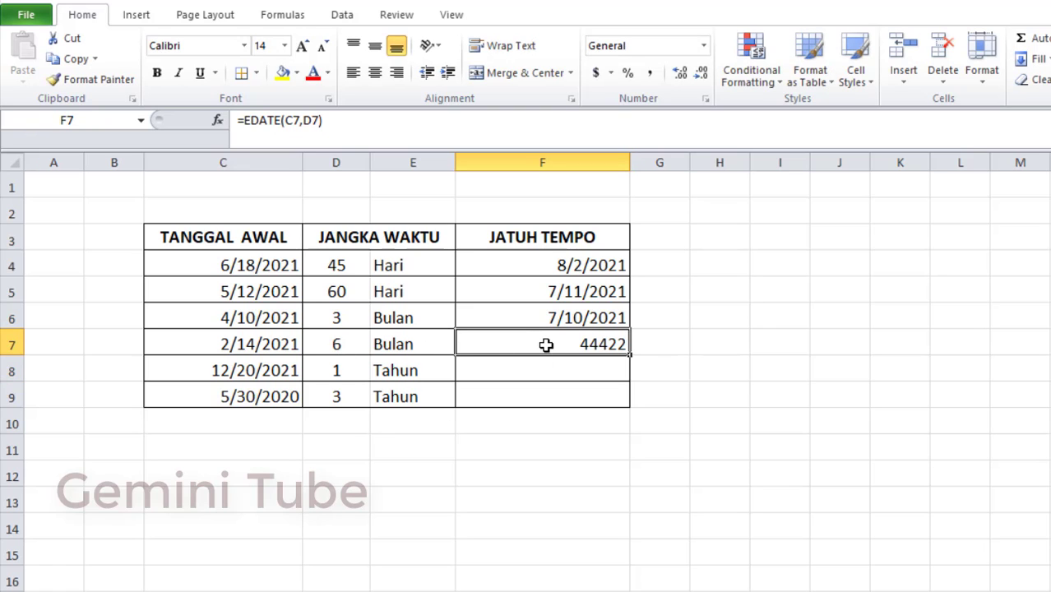
left_click(703, 45)
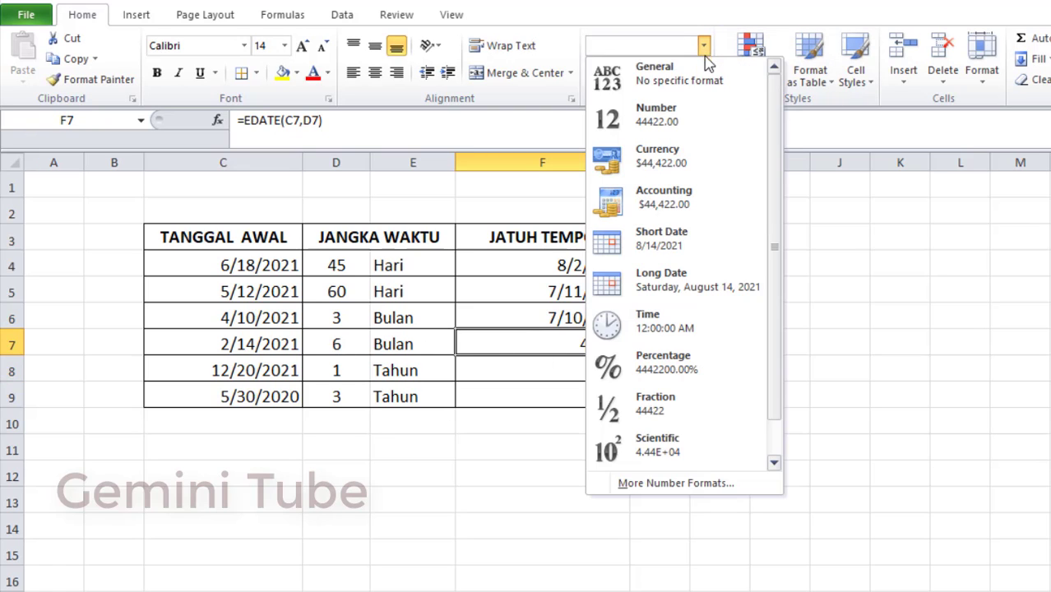
left_click(675, 244)
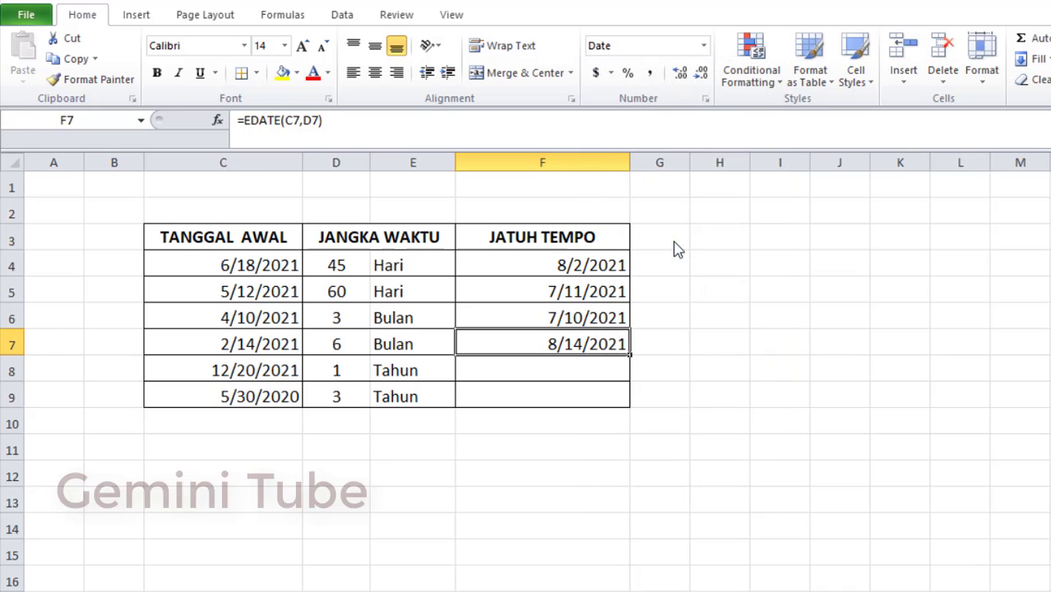
left_click(556, 367)
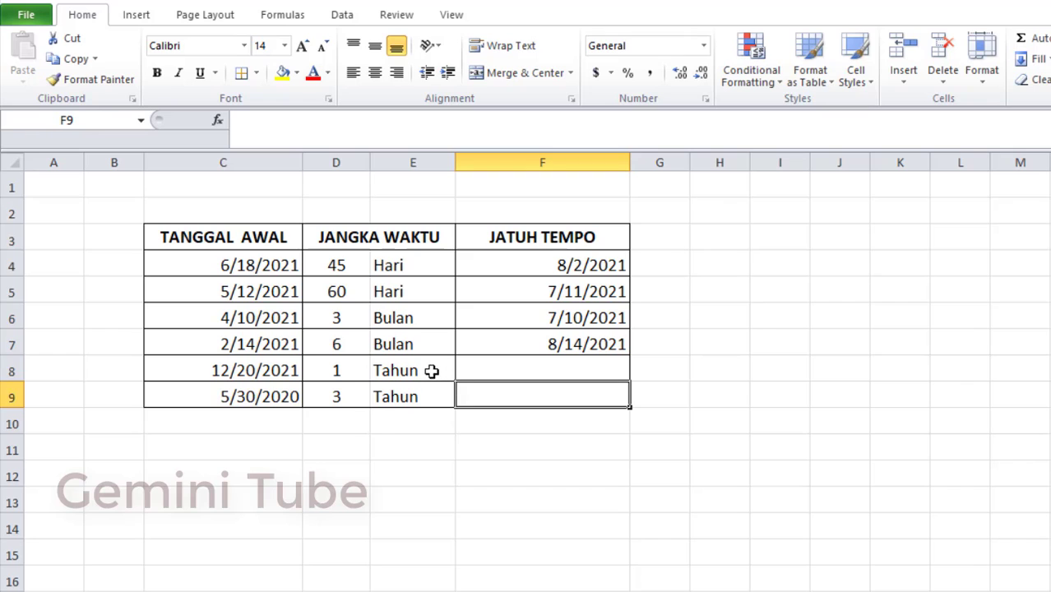
- Enter =EDATE(C8,12) in F8 to add one year to 12/20/2021
left_click_drag(432, 370, 429, 398)
left_click(429, 324)
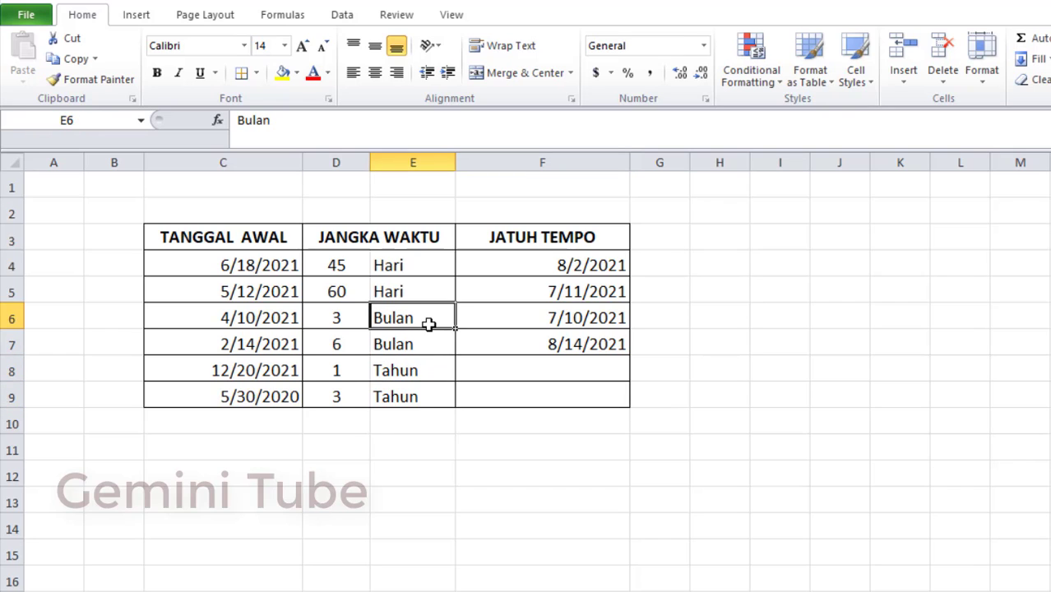
left_click(516, 368)
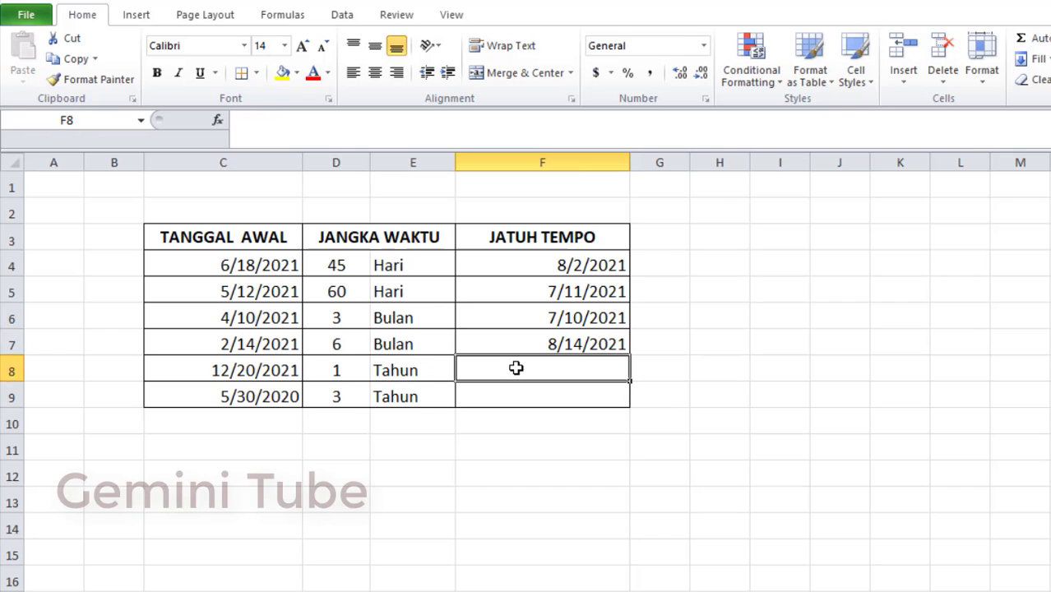
type("=")
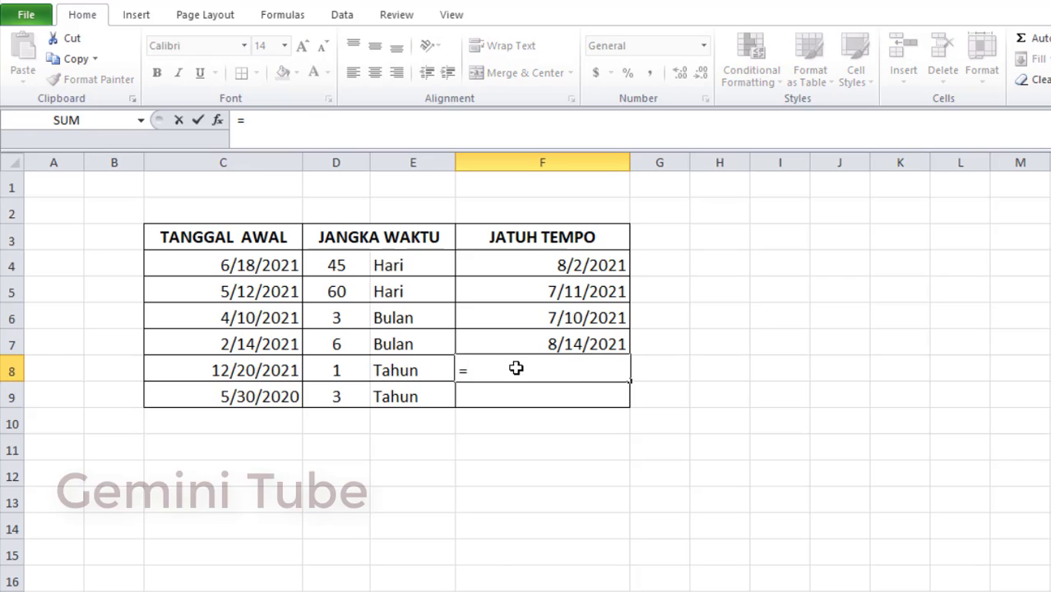
type("edate")
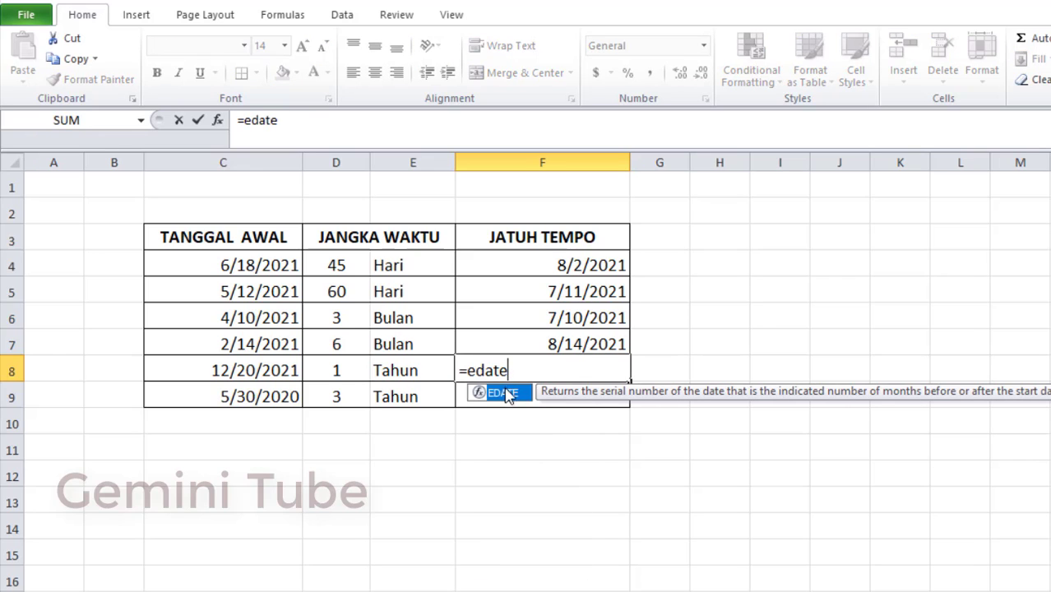
double_click(506, 393)
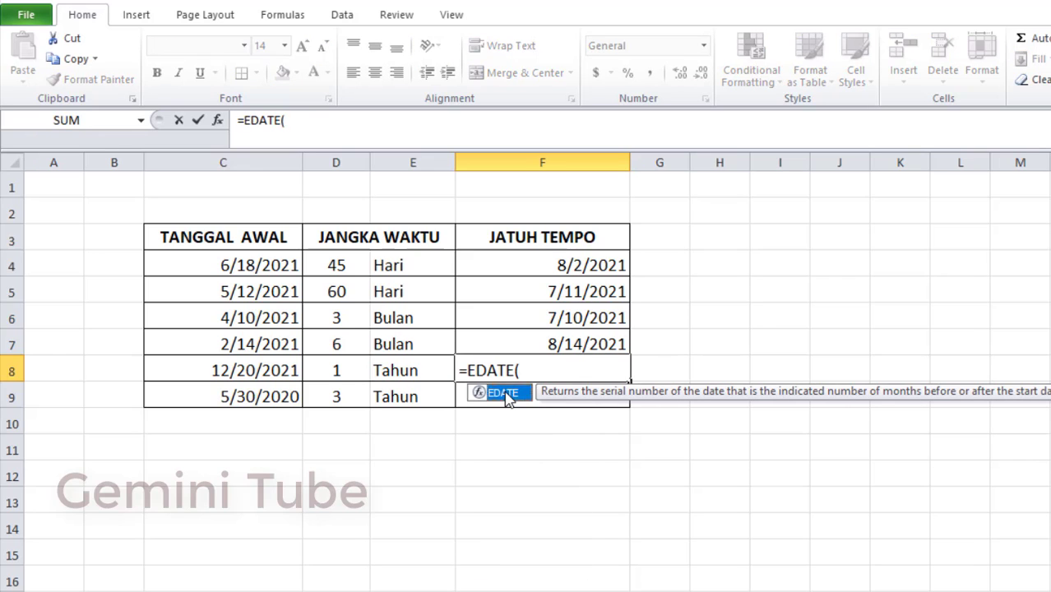
left_click(272, 372)
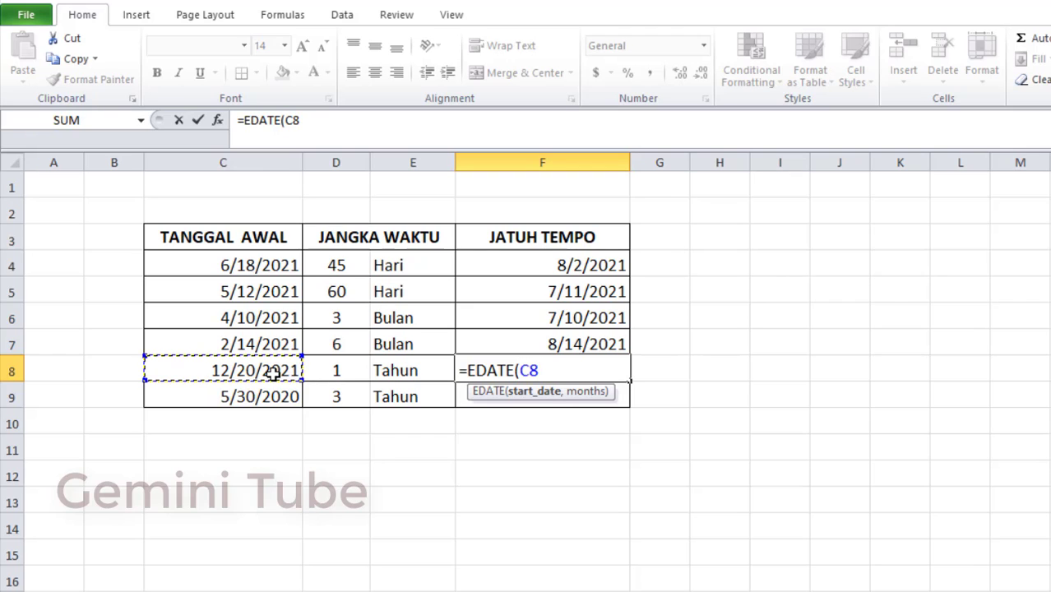
type(",")
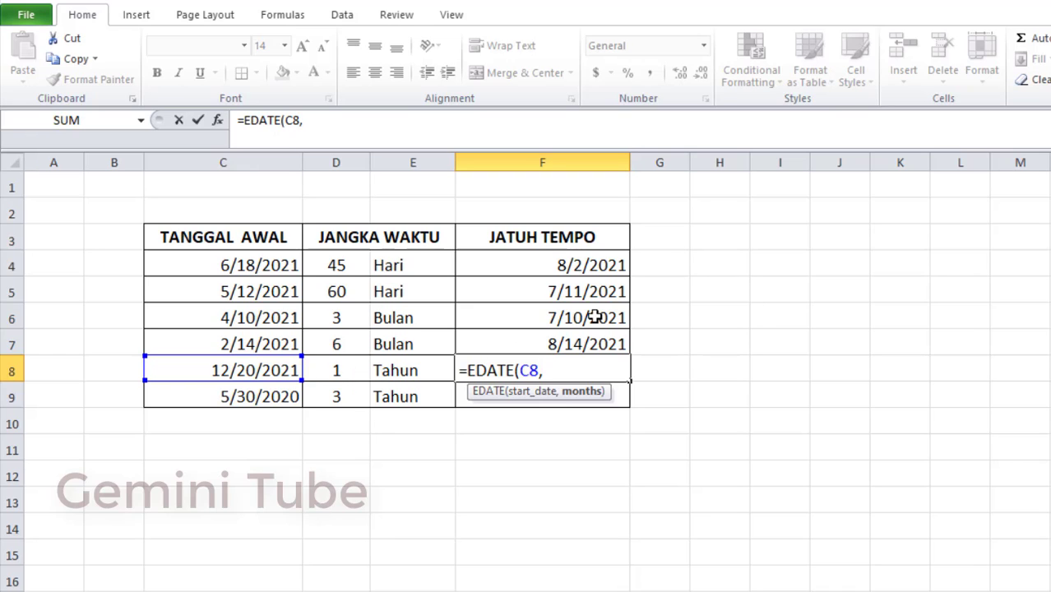
type("12")
type(")")
key("Return")
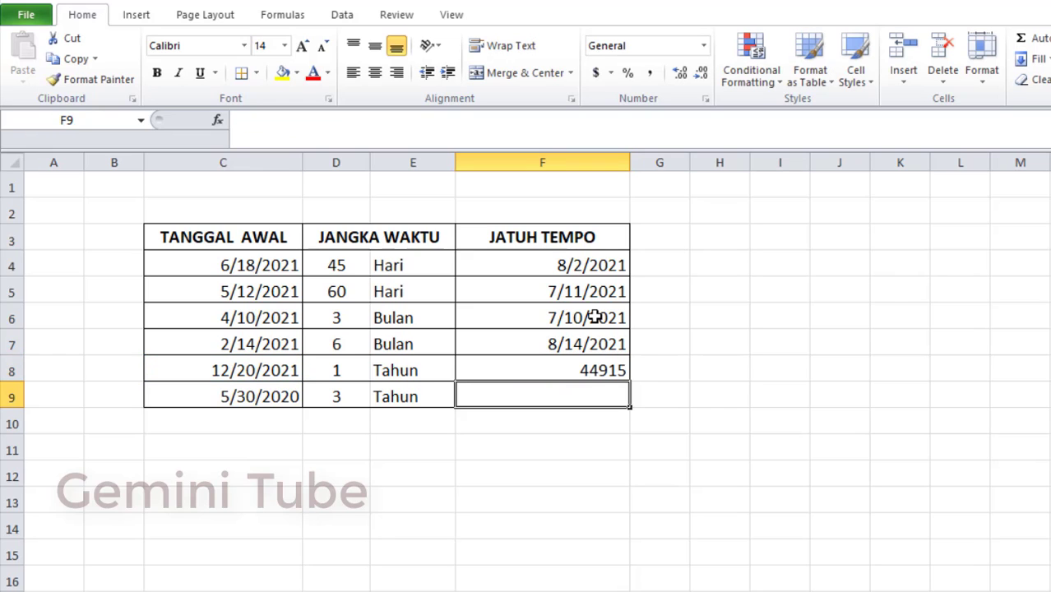
- Format F8 as Short Date so 44915 displays as 12/20/2022
left_click(585, 371)
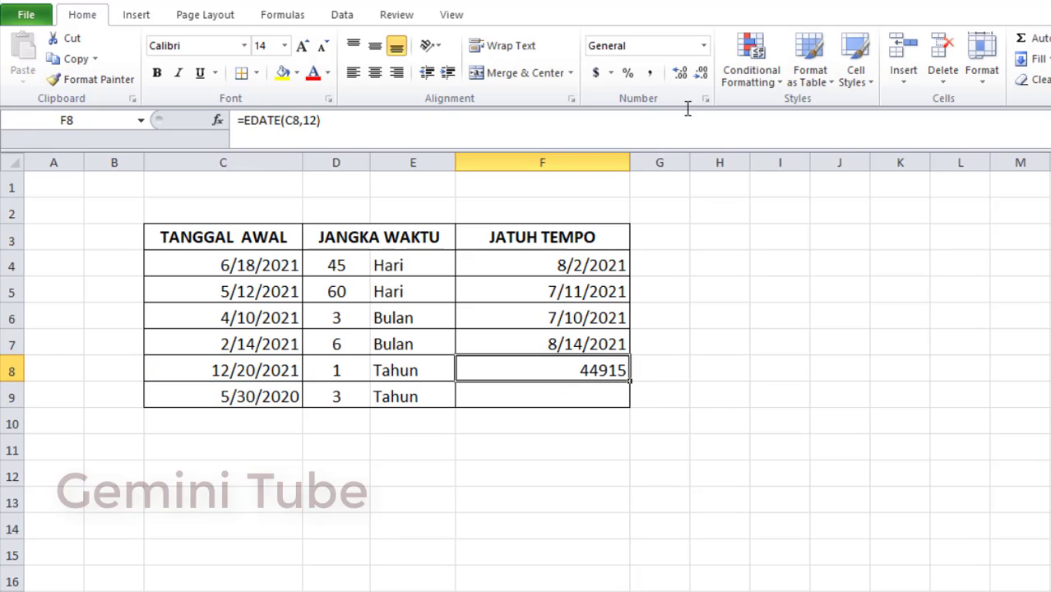
left_click(703, 47)
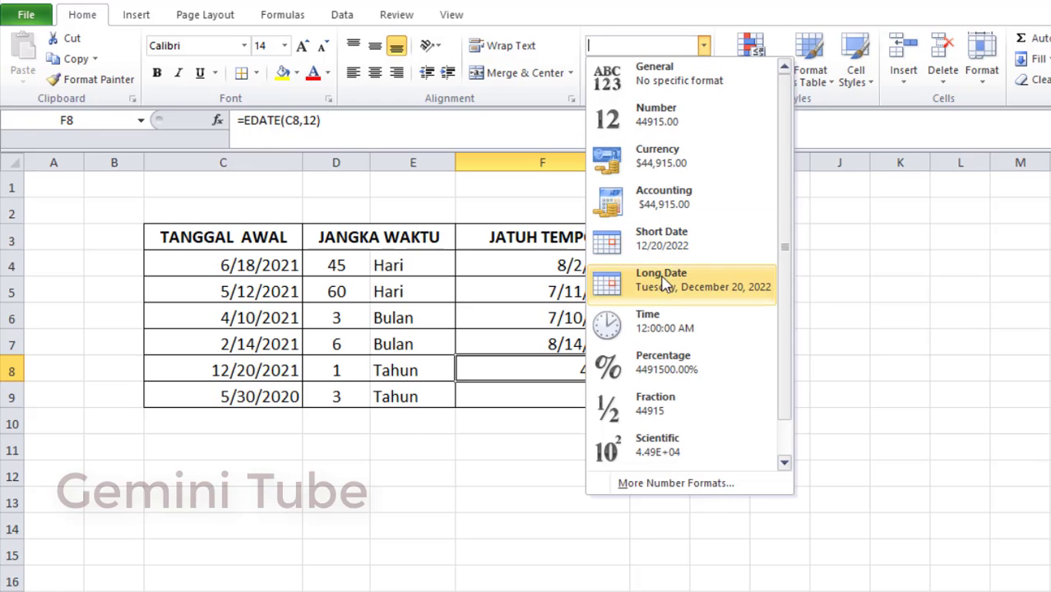
left_click(659, 238)
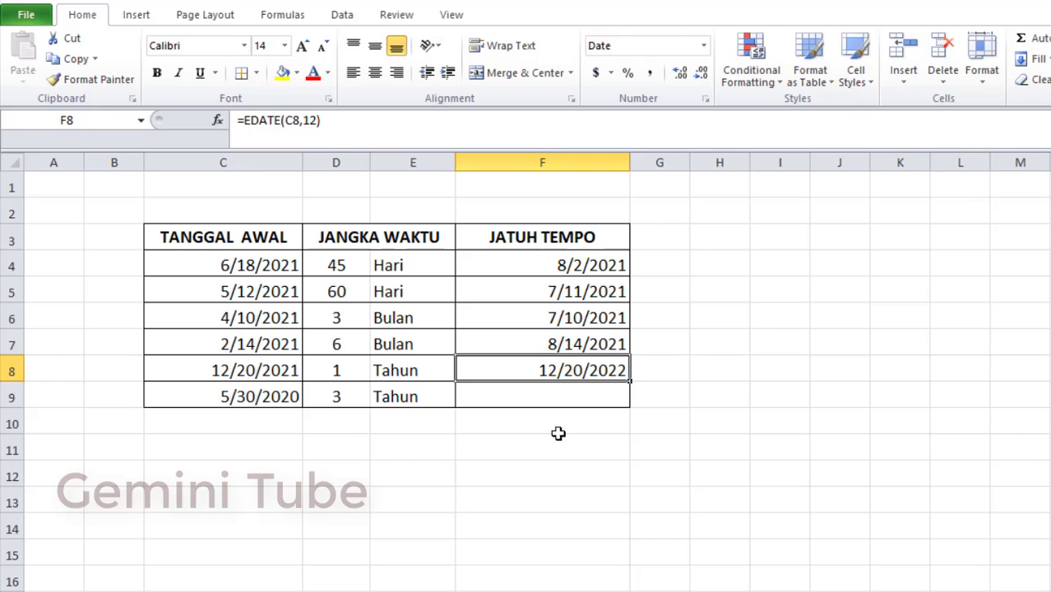
- Enter =EDATE(C9,36) in F9 to add three years to 5/30/2020
left_click(533, 389)
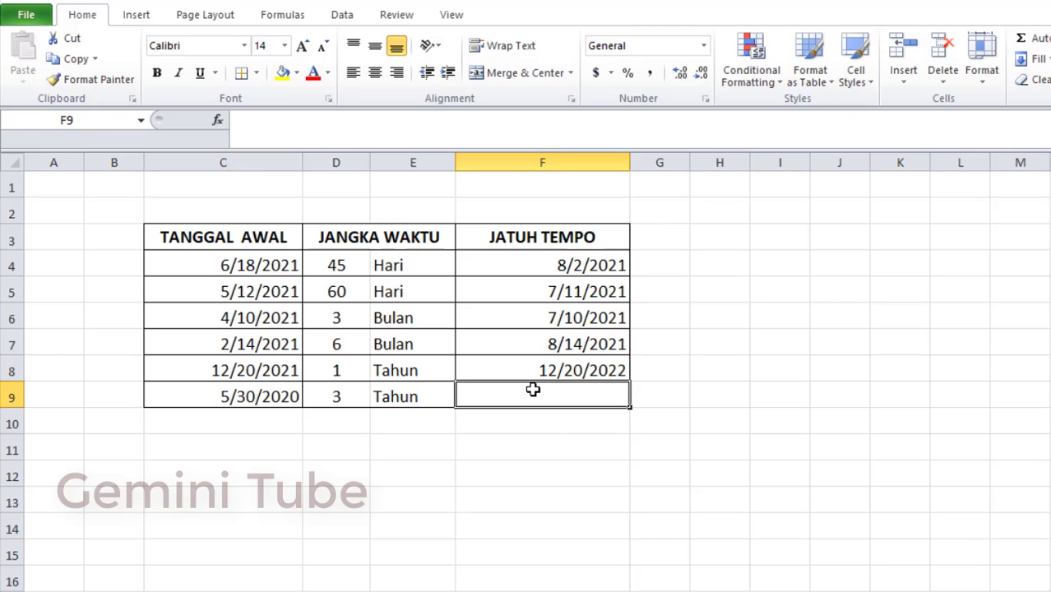
type("=")
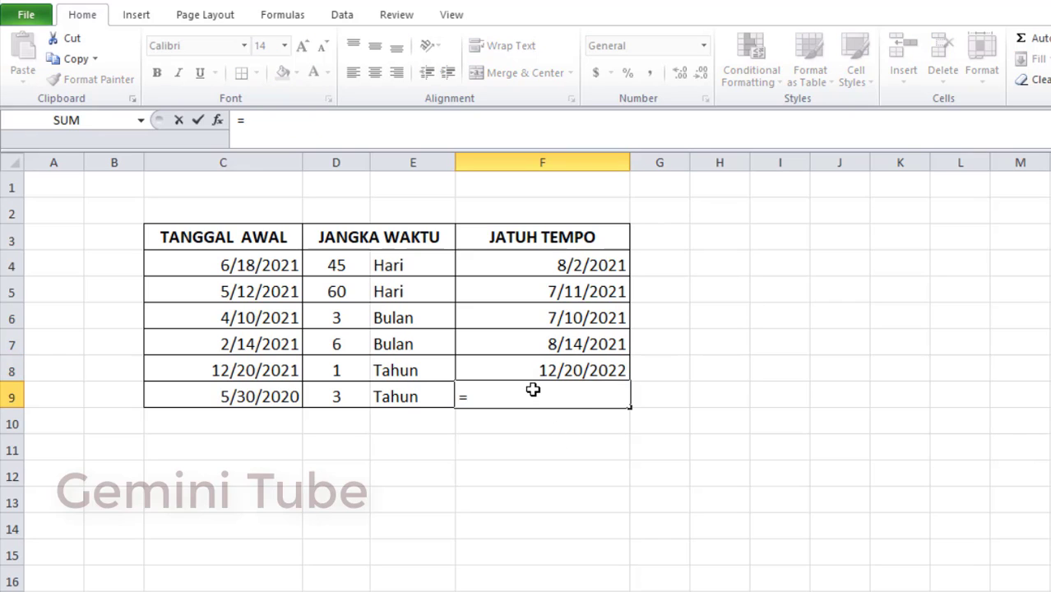
type("edate")
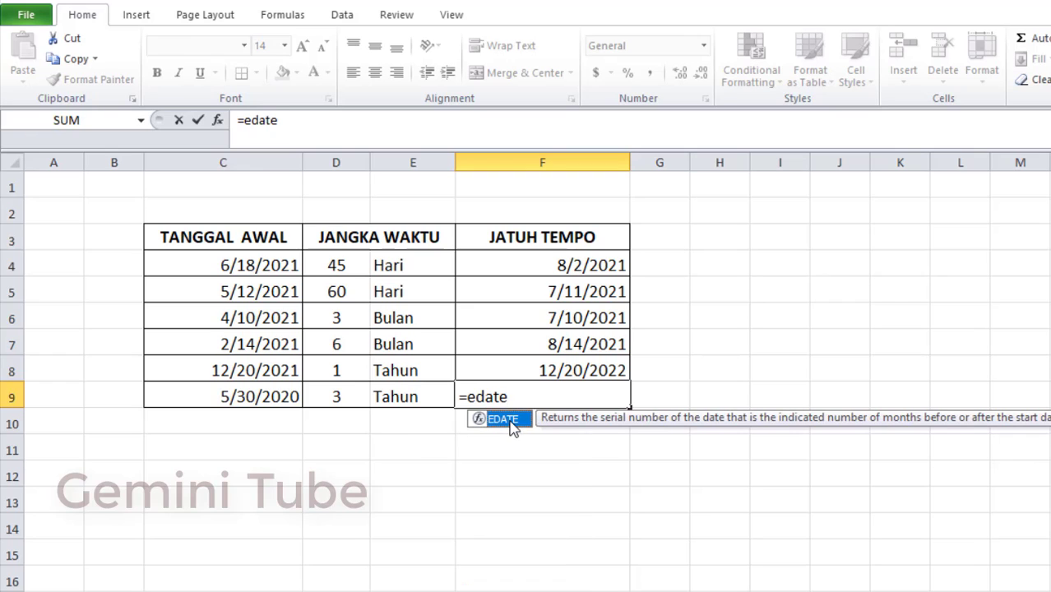
double_click(510, 421)
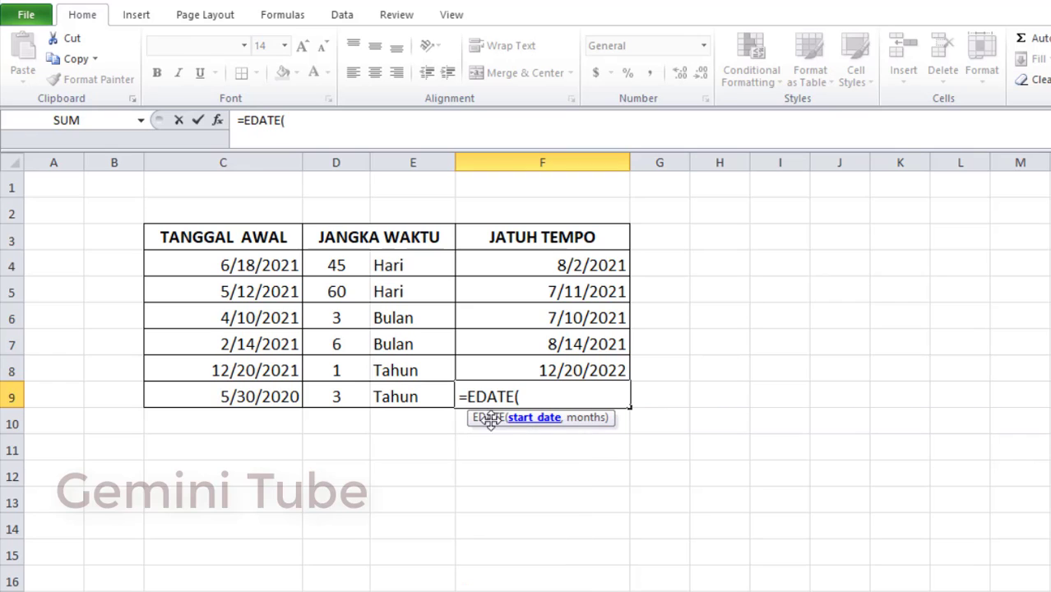
left_click(257, 397)
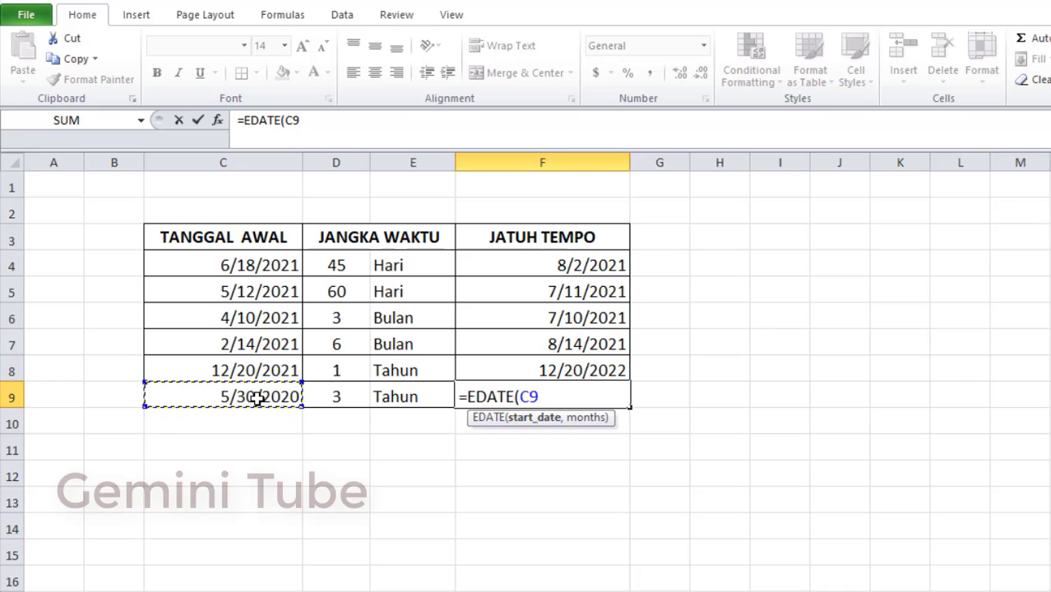
type(",")
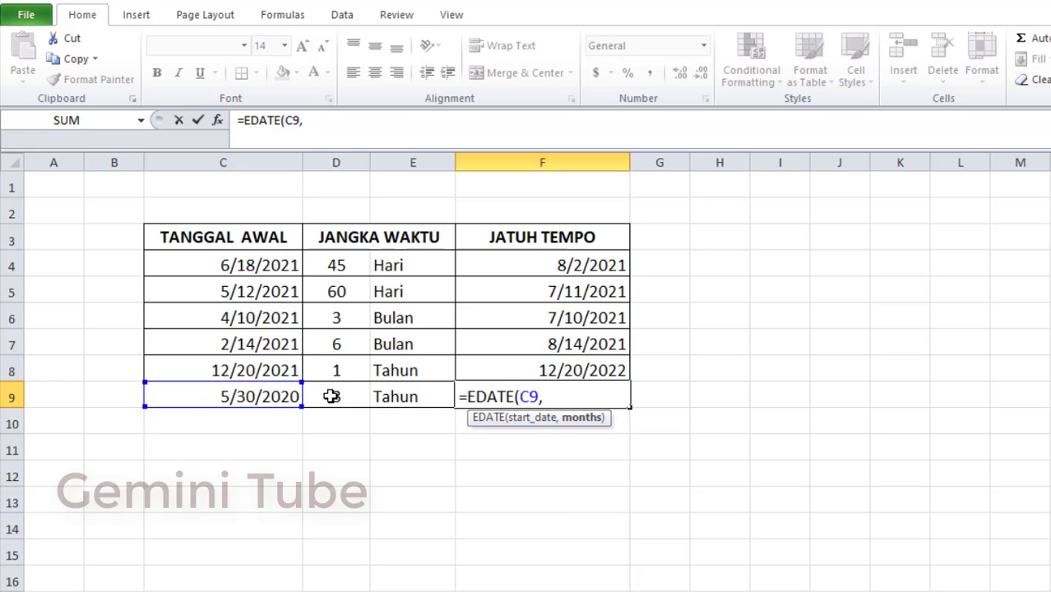
type("36")
type(")")
key("Return")
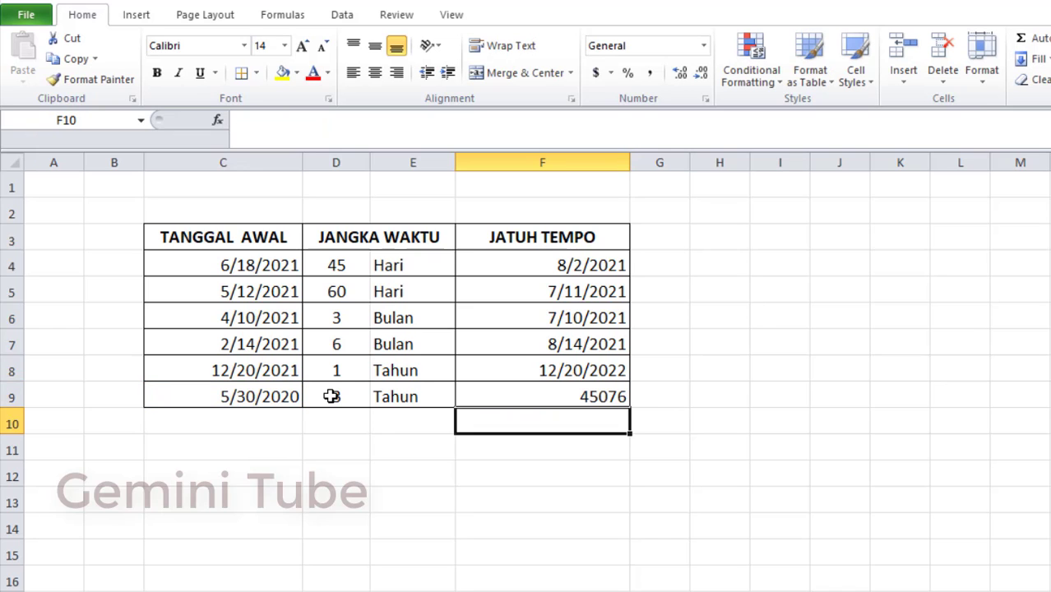
- Format F9 as Short Date so 45076 displays as 5/30/2023
left_click(527, 398)
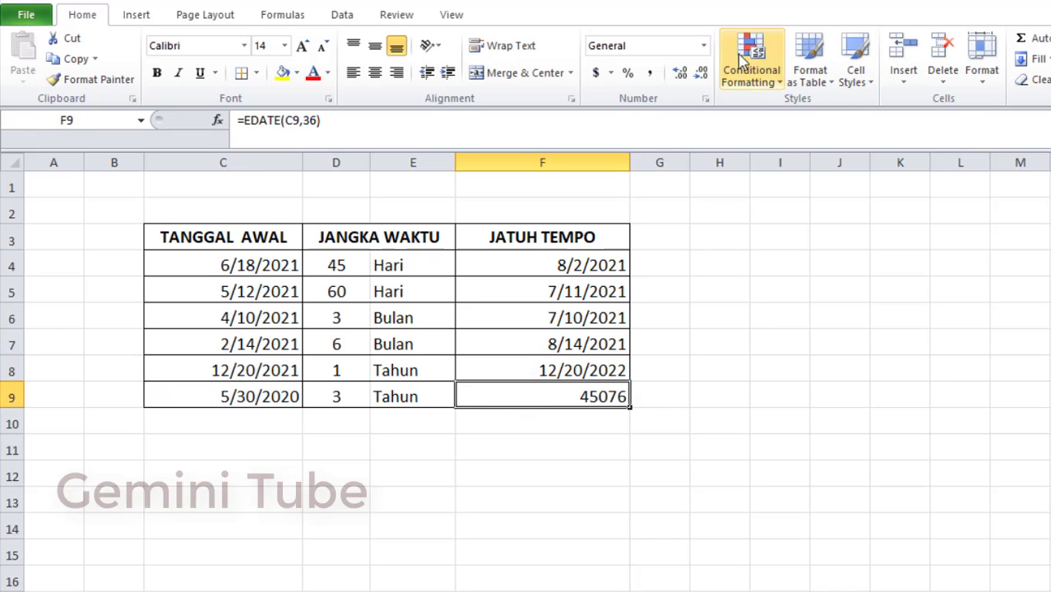
left_click(704, 46)
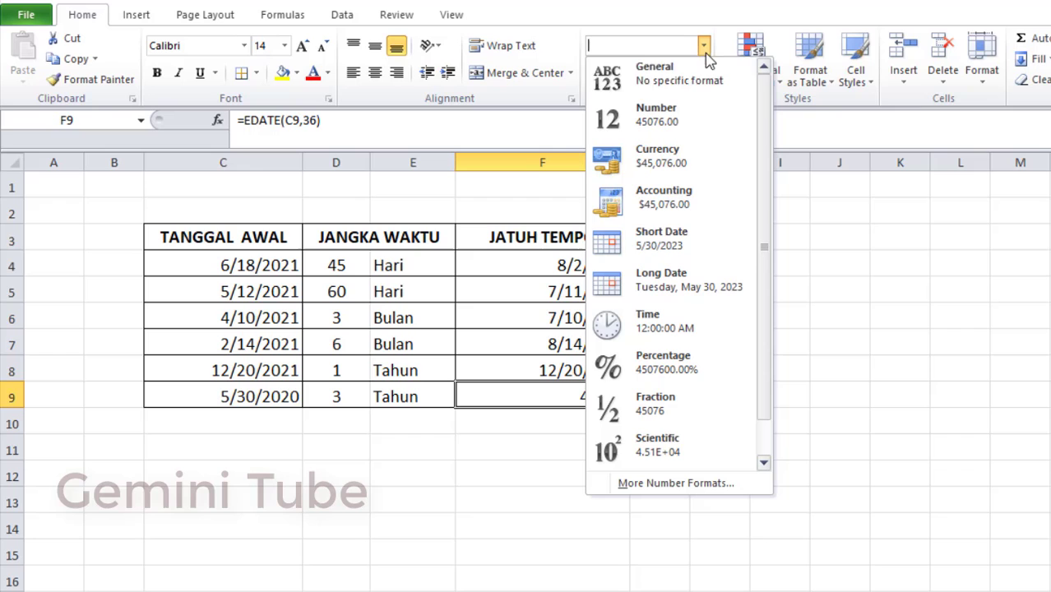
left_click(659, 239)
left_click(635, 439)
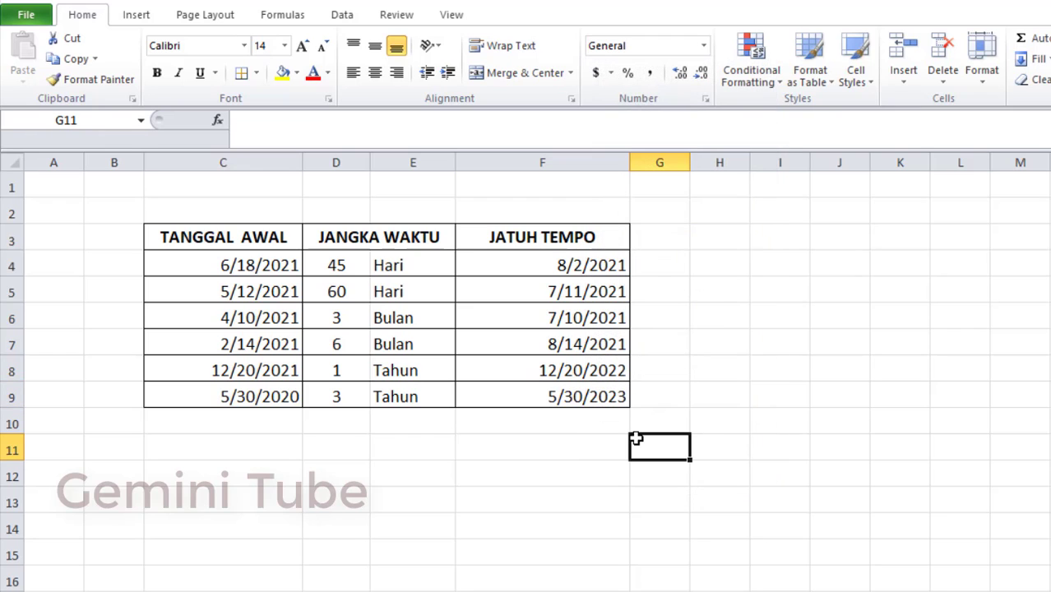